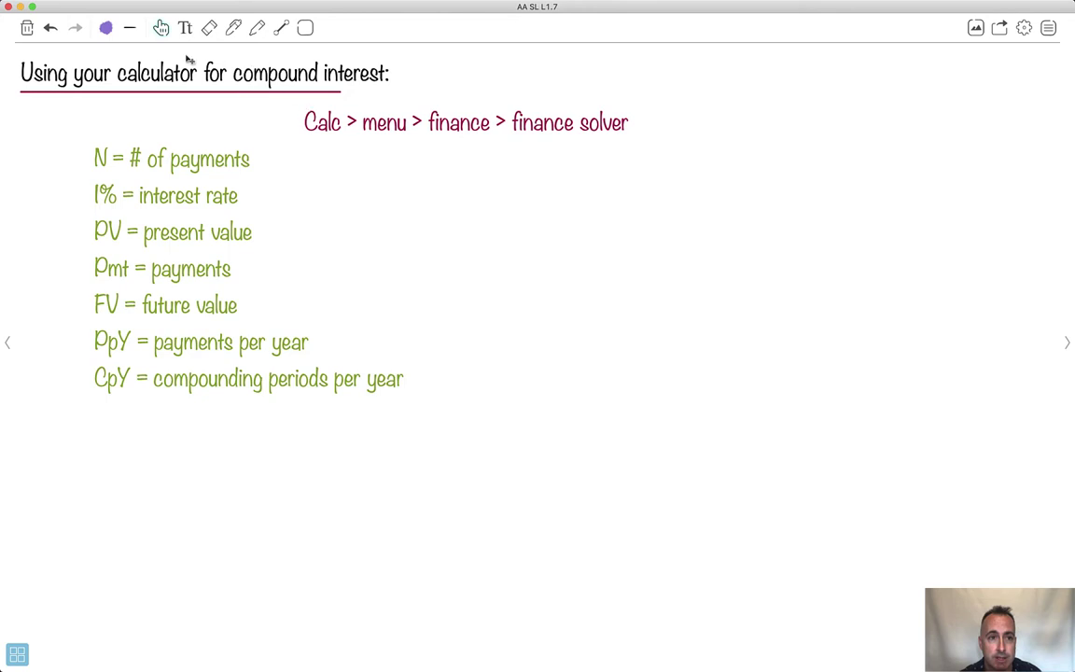
# - Switch the pen to black ink, page back to page 2, then forward to page 4's calculator notes
pyautogui.click(106, 29)
pyautogui.click(93, 59)
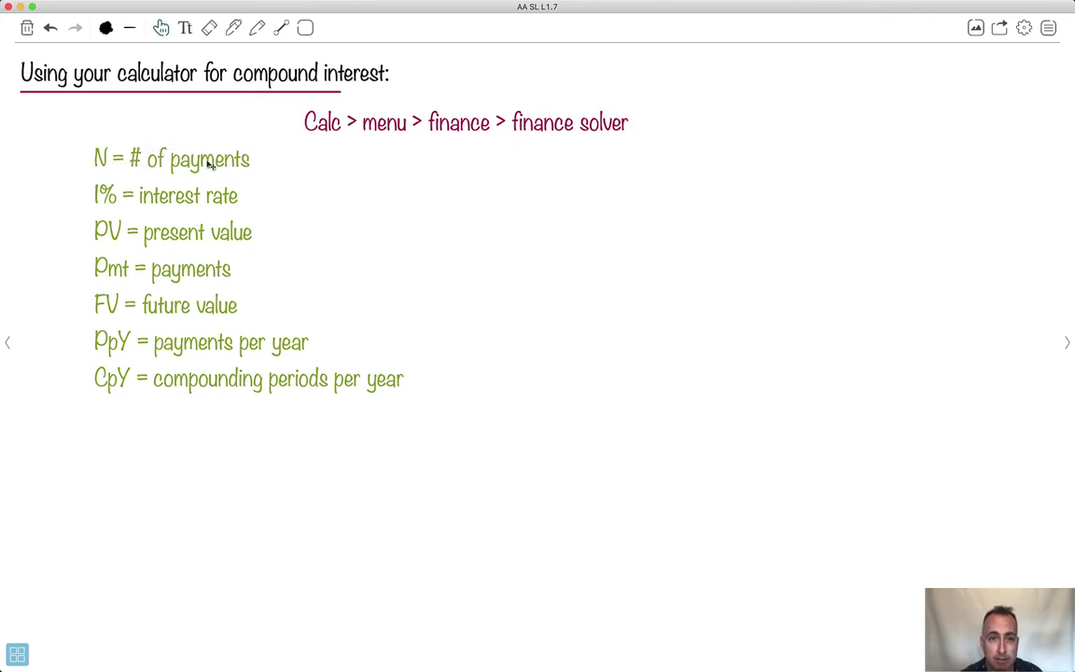
pyautogui.click(7, 343)
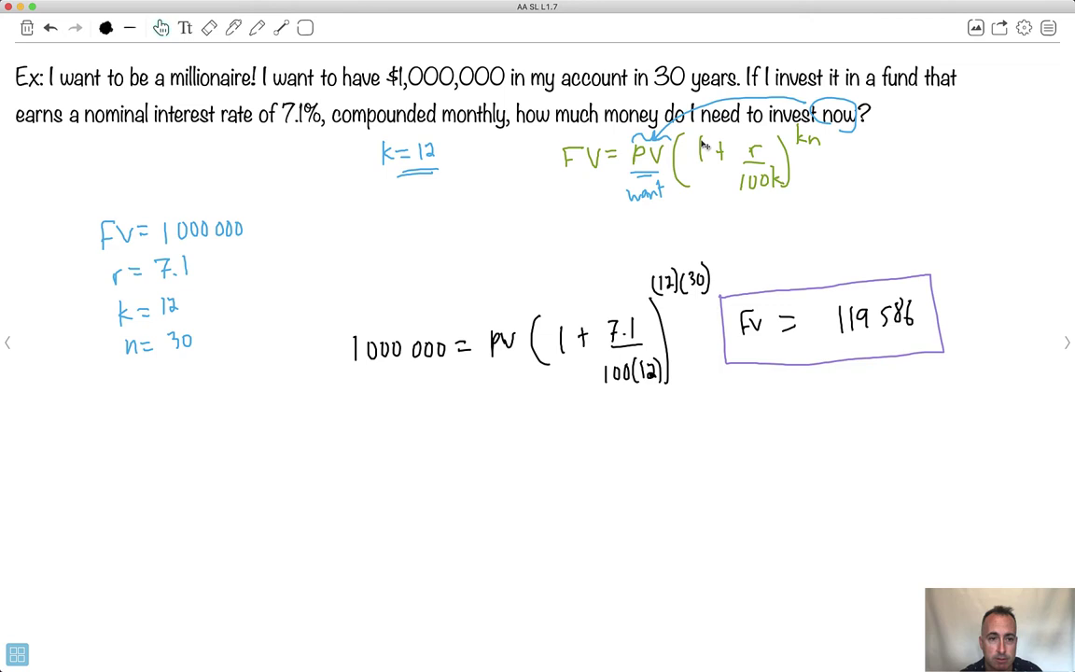
pyautogui.click(9, 342)
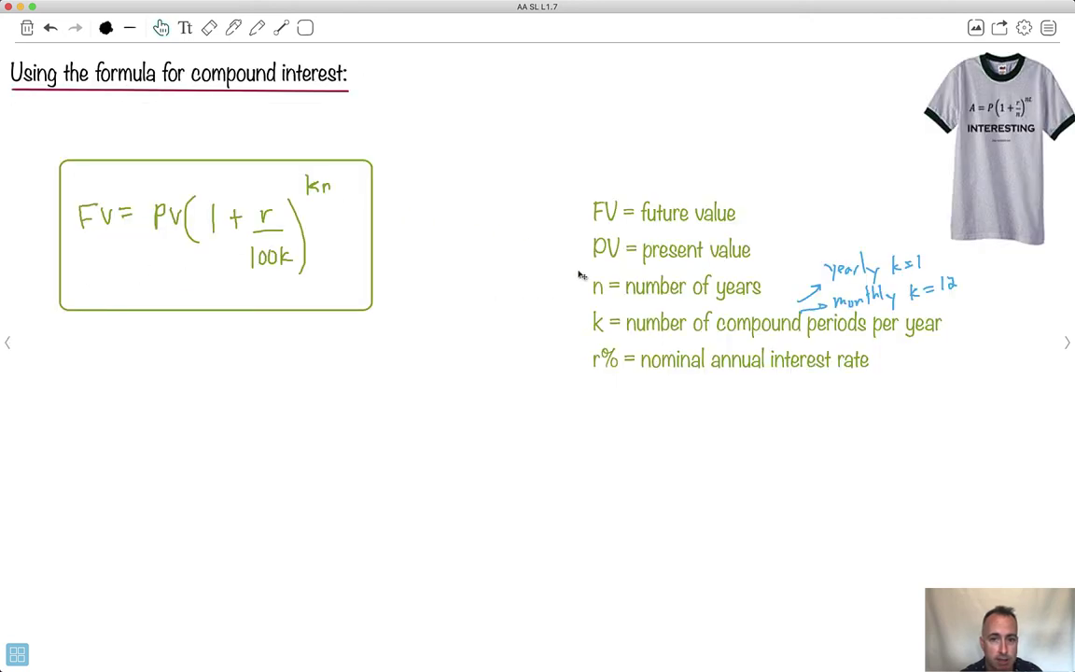
pyautogui.click(1065, 343)
pyautogui.click(1069, 348)
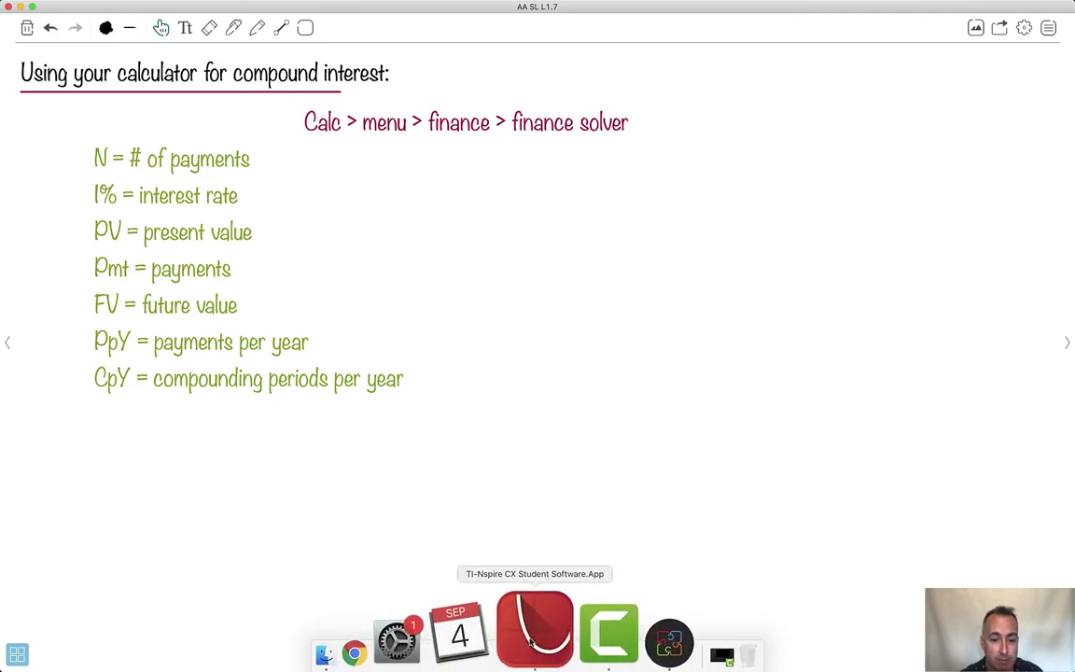
pyautogui.click(533, 636)
pyautogui.press('Escape')
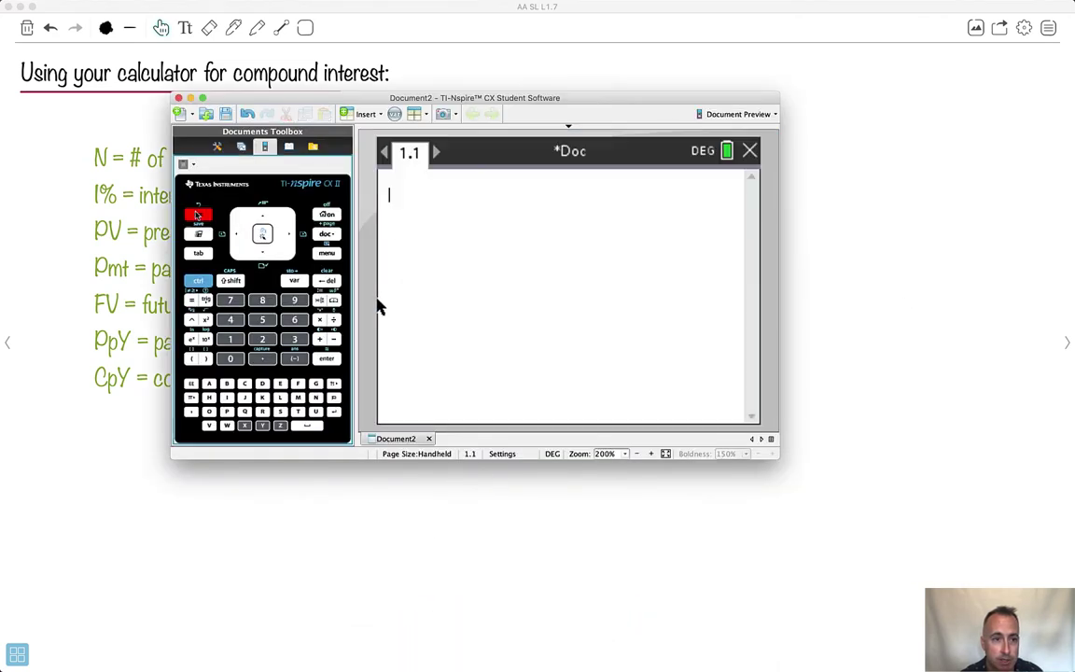
pyautogui.press('super+m')
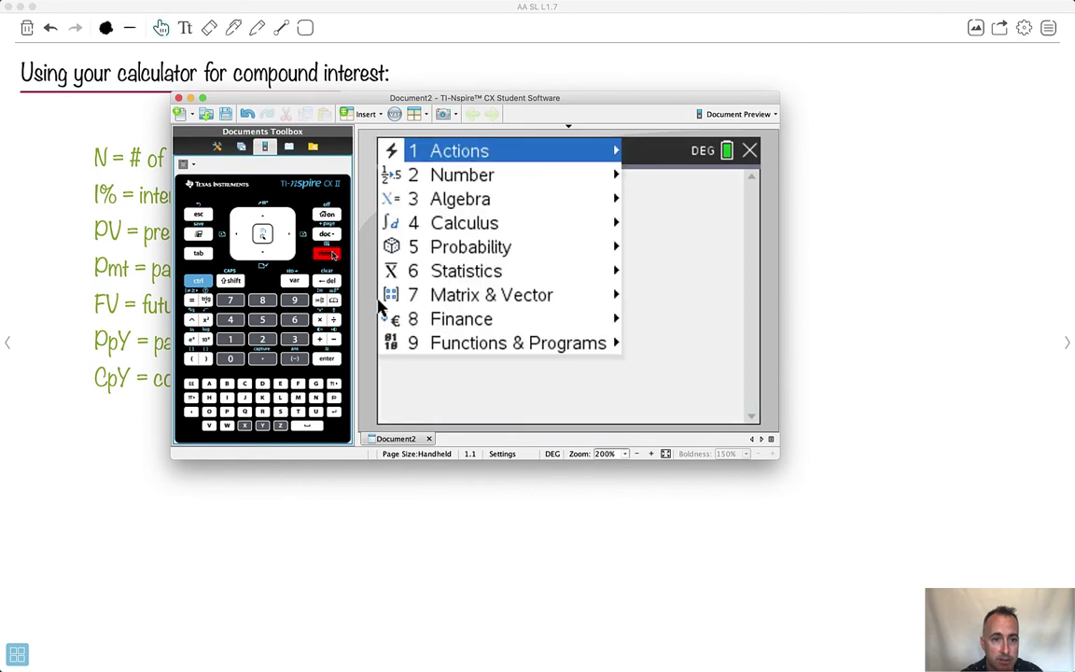
pyautogui.click(455, 322)
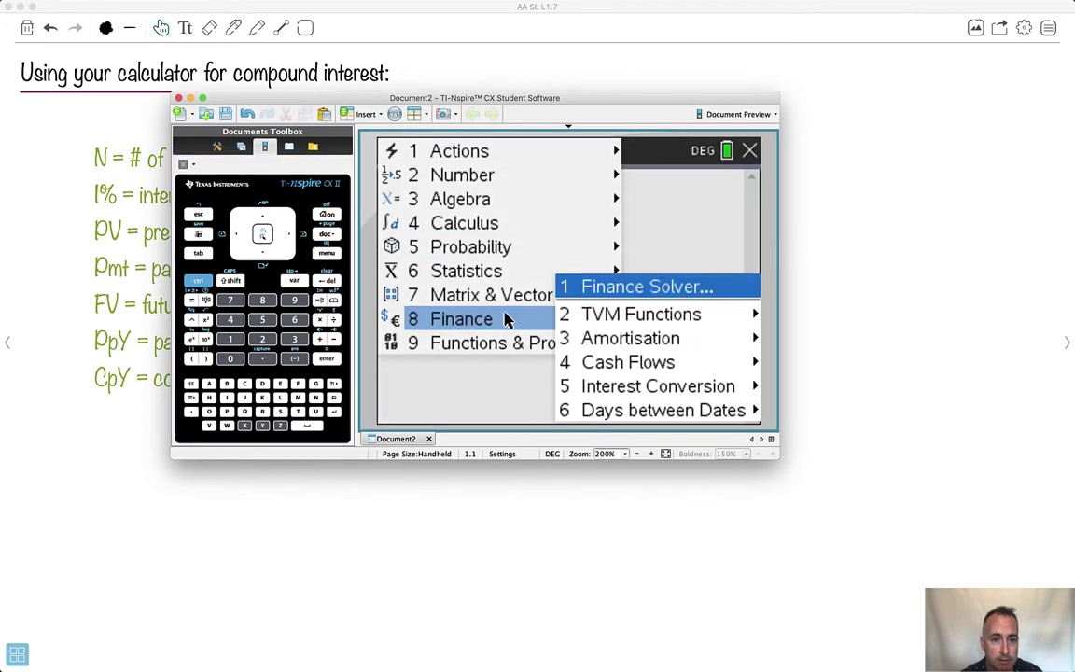
pyautogui.click(614, 292)
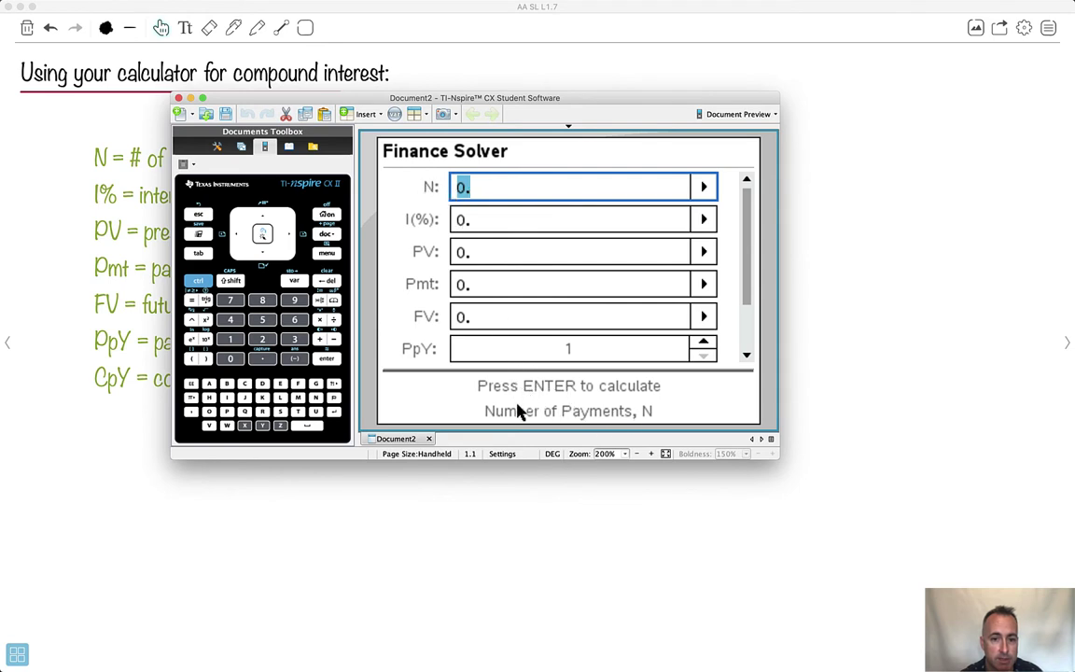
pyautogui.press('Tab')
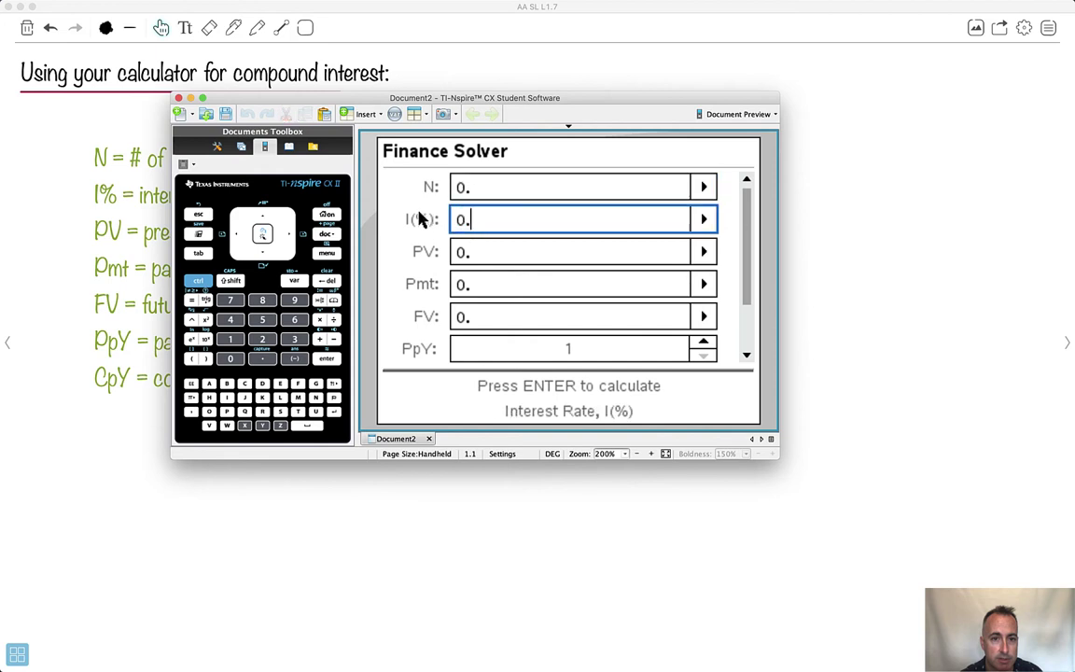
pyautogui.click(478, 250)
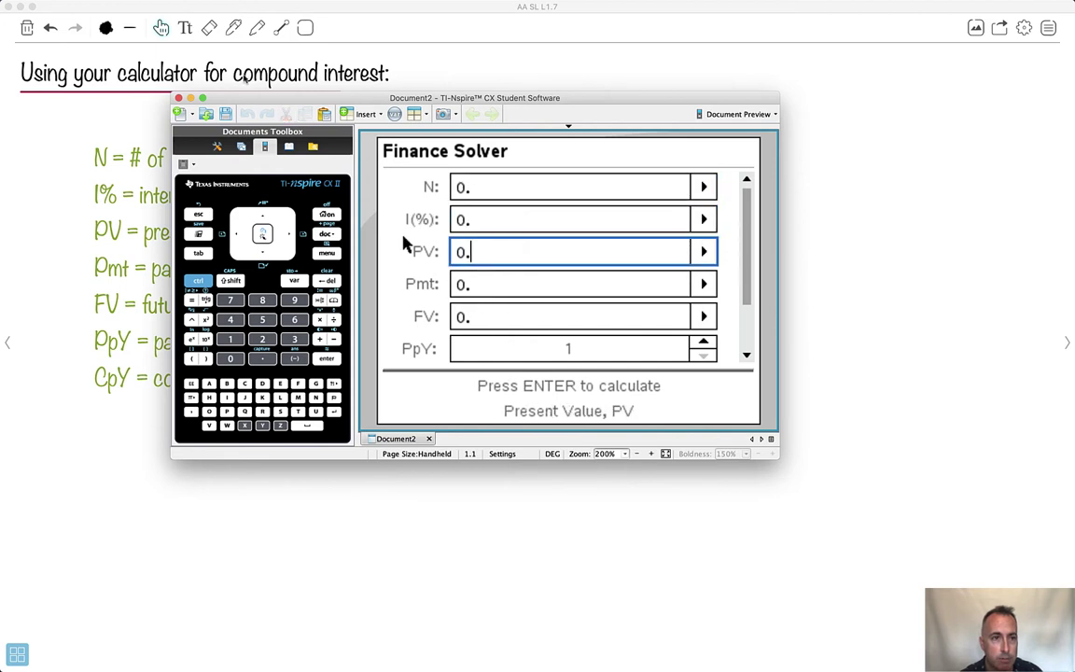
pyautogui.click(229, 13)
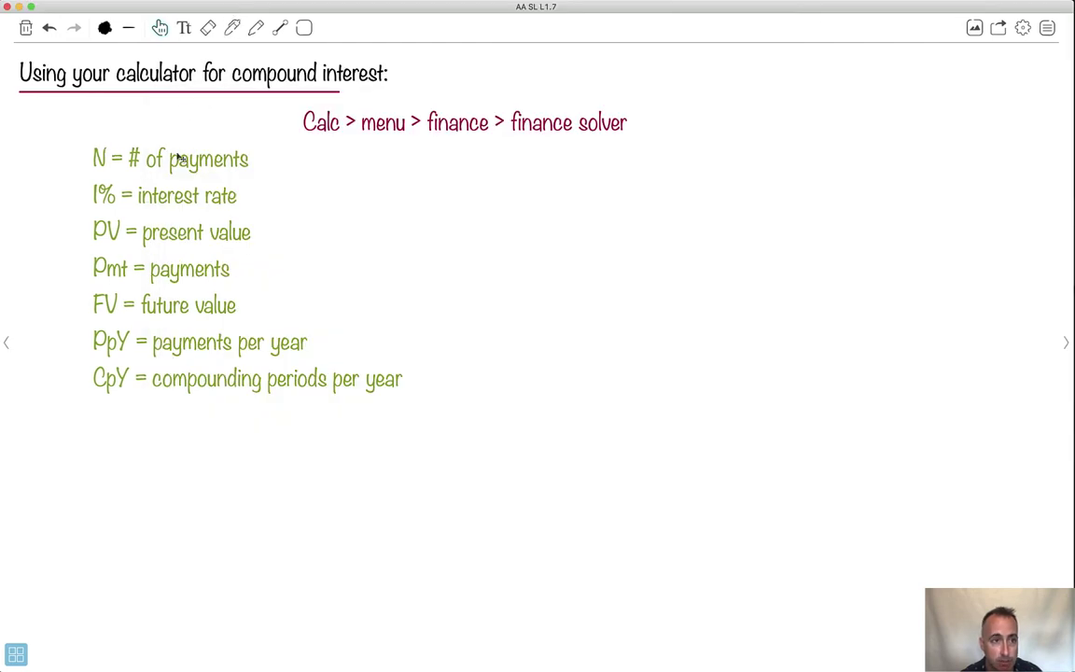
# - In light-blue ink, note 'not # years!' after N and 'usually =0' beside Pmt, then strike out the Pmt line
pyautogui.click(104, 28)
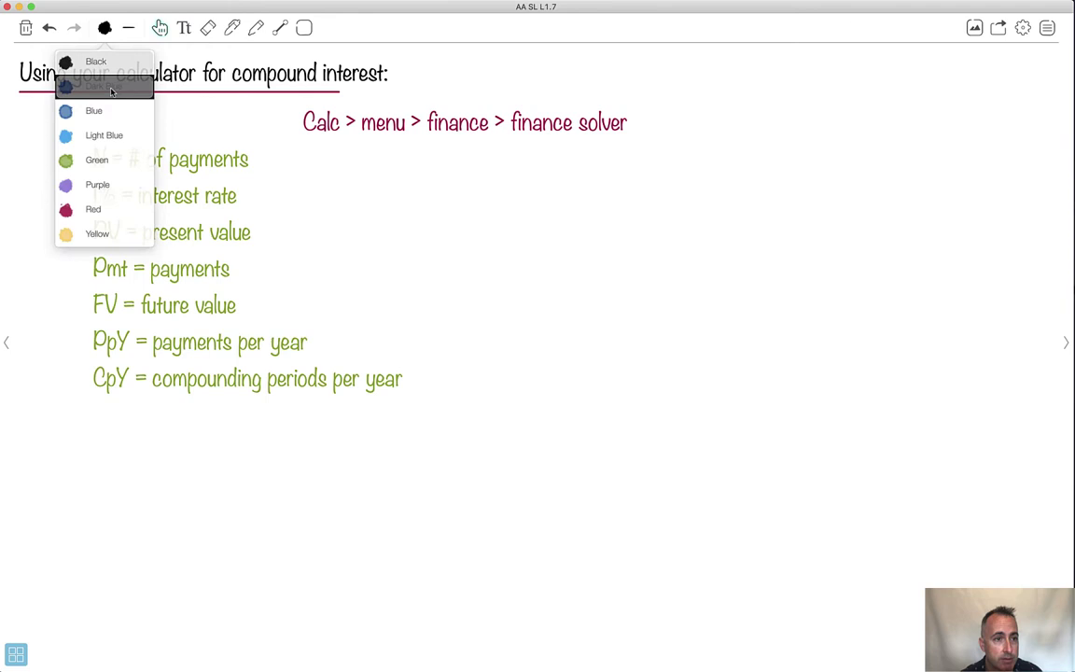
pyautogui.click(101, 135)
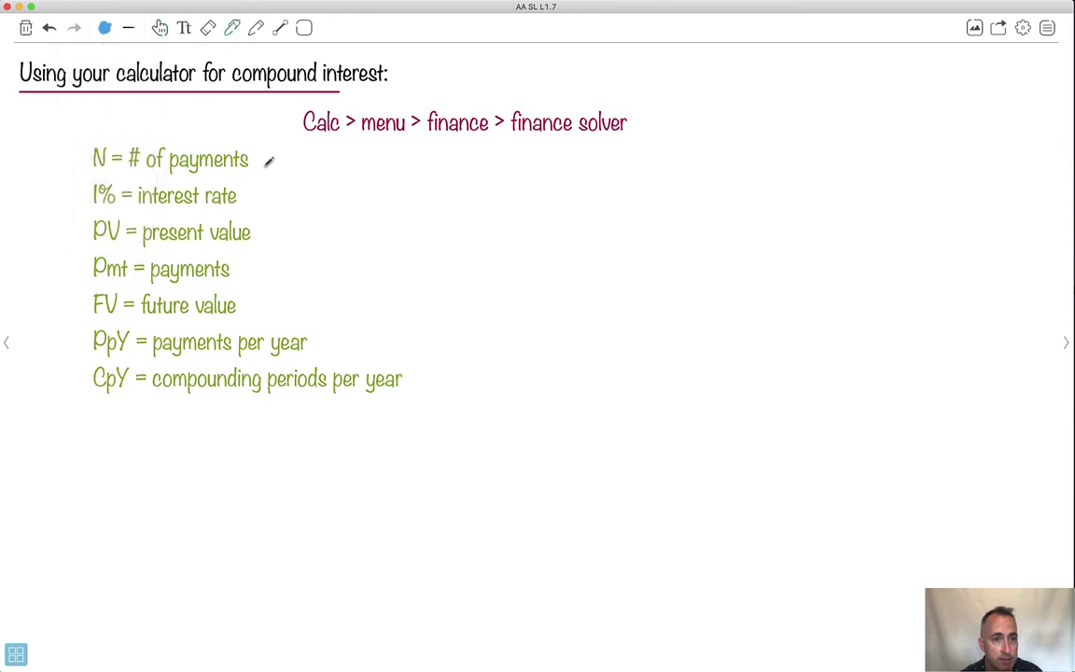
pyautogui.moveTo(269, 161)
pyautogui.mouseDown()
pyautogui.moveTo(303, 149)
pyautogui.moveTo(383, 160)
pyautogui.mouseUp()
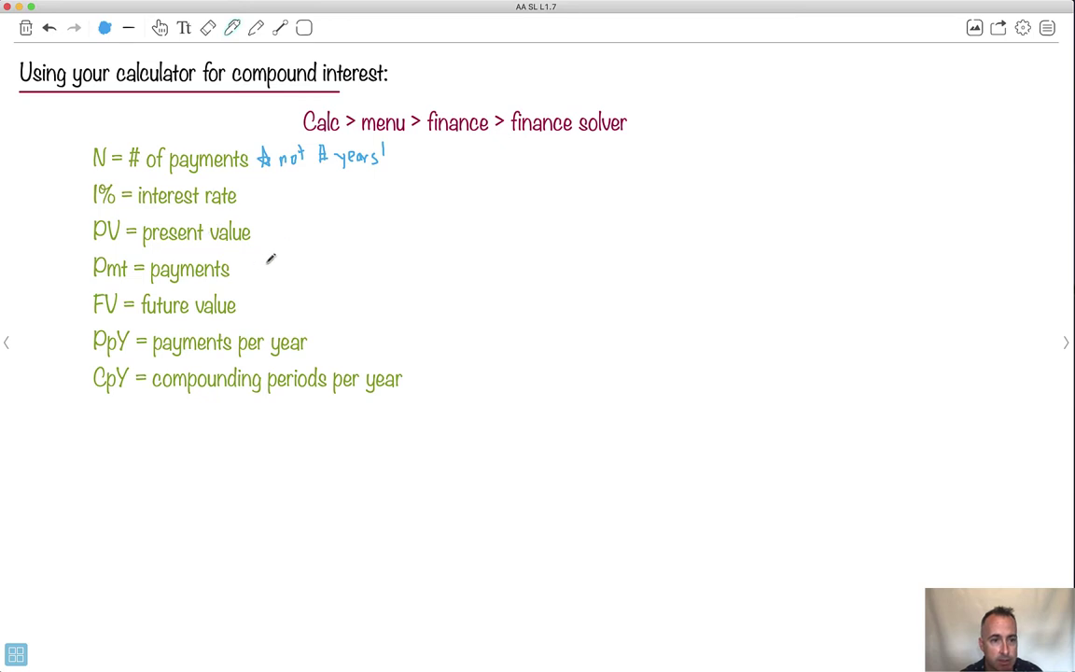
pyautogui.moveTo(271, 265)
pyautogui.mouseDown()
pyautogui.moveTo(252, 262)
pyautogui.moveTo(352, 259)
pyautogui.mouseUp()
pyautogui.moveTo(358, 254); pyautogui.dragTo(357, 255)
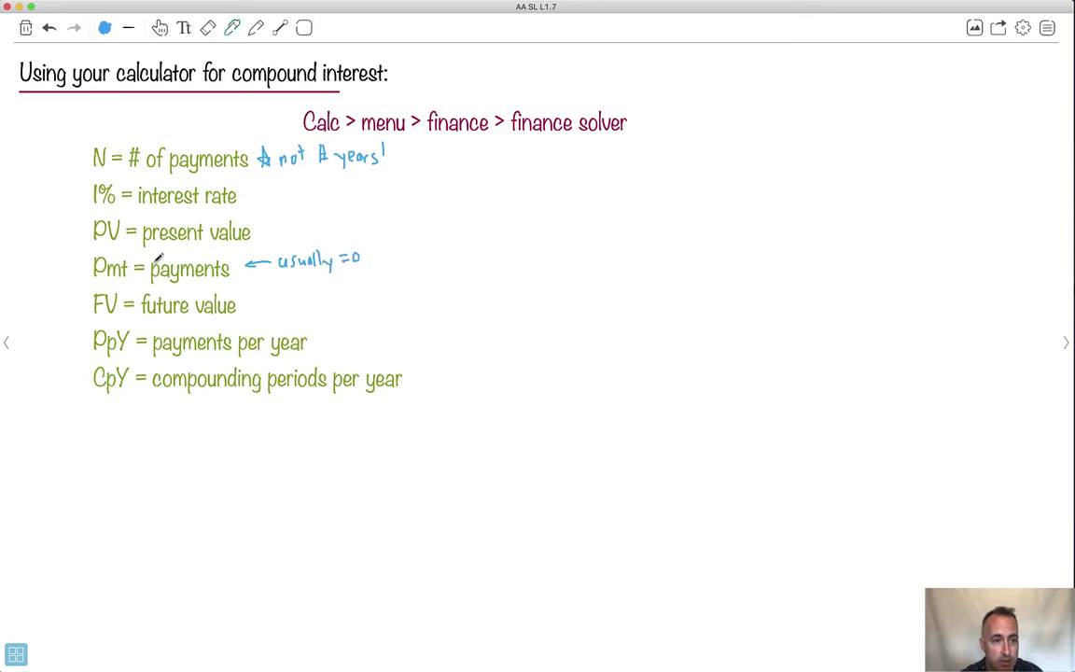
pyautogui.moveTo(230, 267); pyautogui.dragTo(103, 265)
# - In purple ink, draw arrows to PV and FV labelled 'one must be −'
pyautogui.click(102, 28)
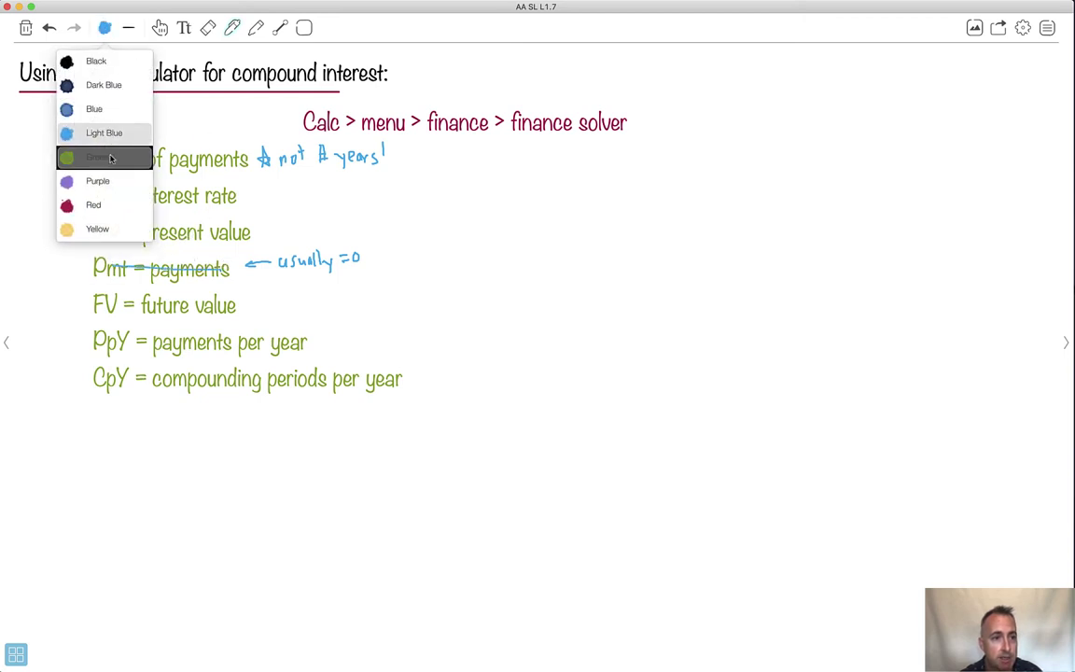
pyautogui.click(110, 181)
pyautogui.moveTo(408, 245); pyautogui.dragTo(316, 225)
pyautogui.moveTo(405, 259); pyautogui.dragTo(315, 308)
pyautogui.moveTo(318, 297); pyautogui.dragTo(327, 305)
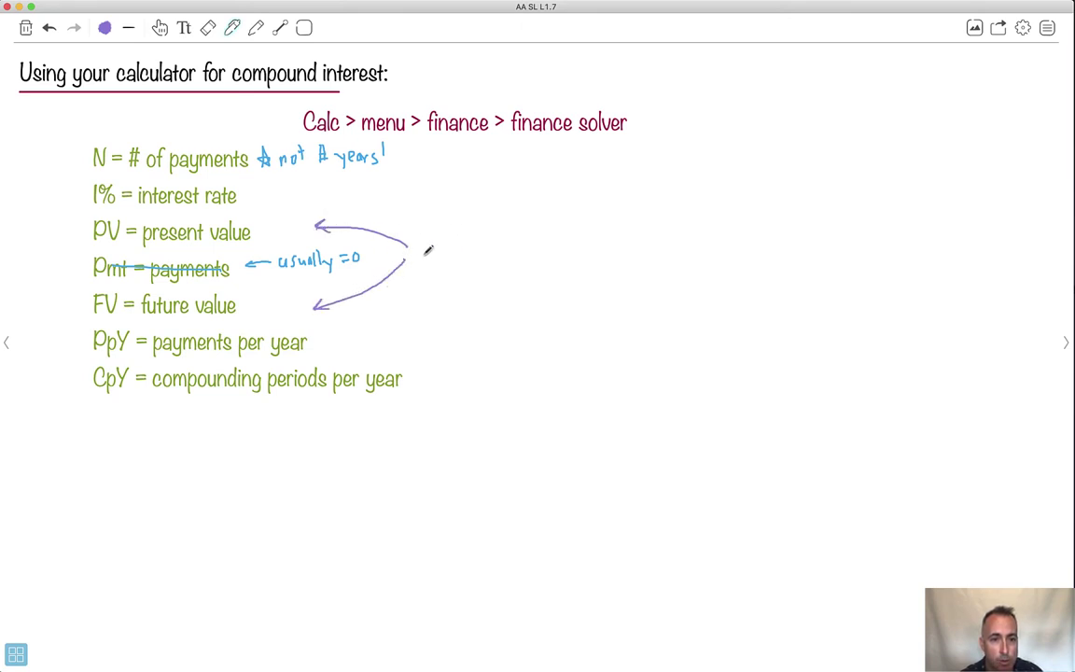
pyautogui.moveTo(432, 250)
pyautogui.mouseDown()
pyautogui.moveTo(504, 262)
pyautogui.moveTo(511, 249)
pyautogui.moveTo(509, 264)
pyautogui.mouseUp()
pyautogui.moveTo(504, 252); pyautogui.dragTo(590, 257)
pyautogui.moveTo(571, 249); pyautogui.dragTo(580, 249)
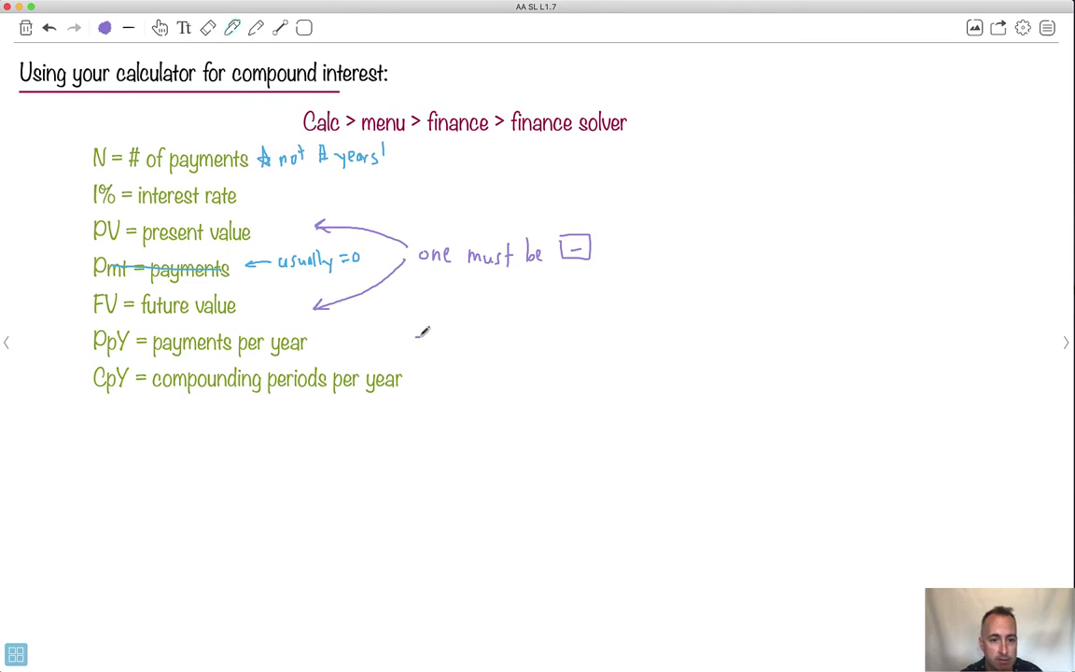
# - Bracket PpY and CpY as 'same', link CpY to N, and turn to page 5
pyautogui.moveTo(416, 338)
pyautogui.mouseDown()
pyautogui.moveTo(426, 380)
pyautogui.moveTo(470, 351)
pyautogui.mouseUp()
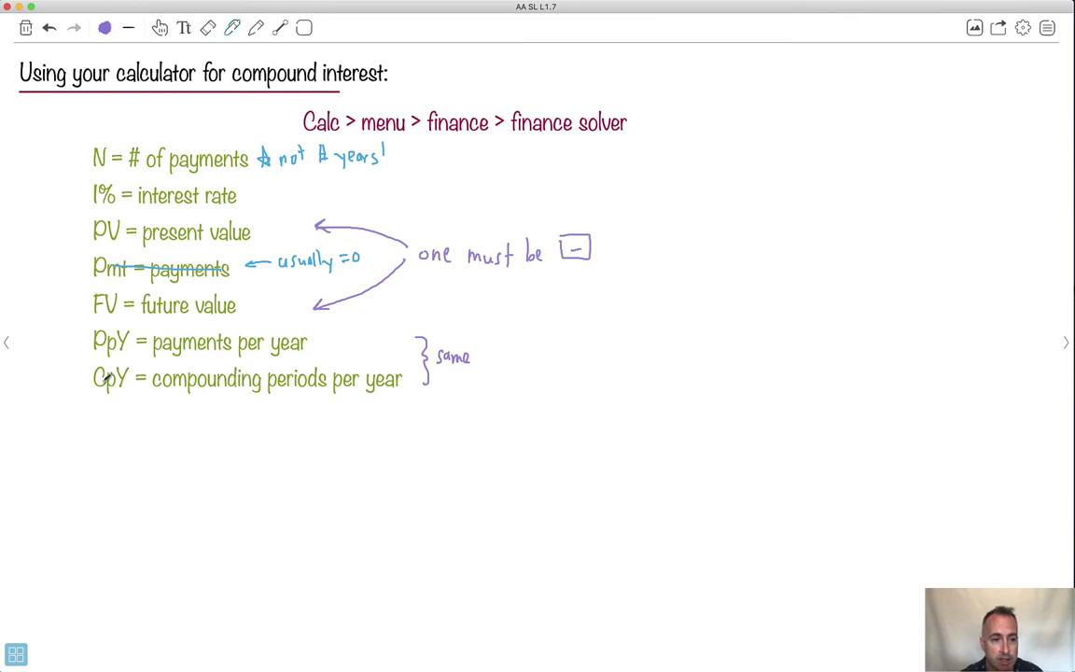
pyautogui.moveTo(85, 374)
pyautogui.mouseDown()
pyautogui.moveTo(36, 282)
pyautogui.moveTo(46, 229)
pyautogui.moveTo(92, 169)
pyautogui.mouseUp()
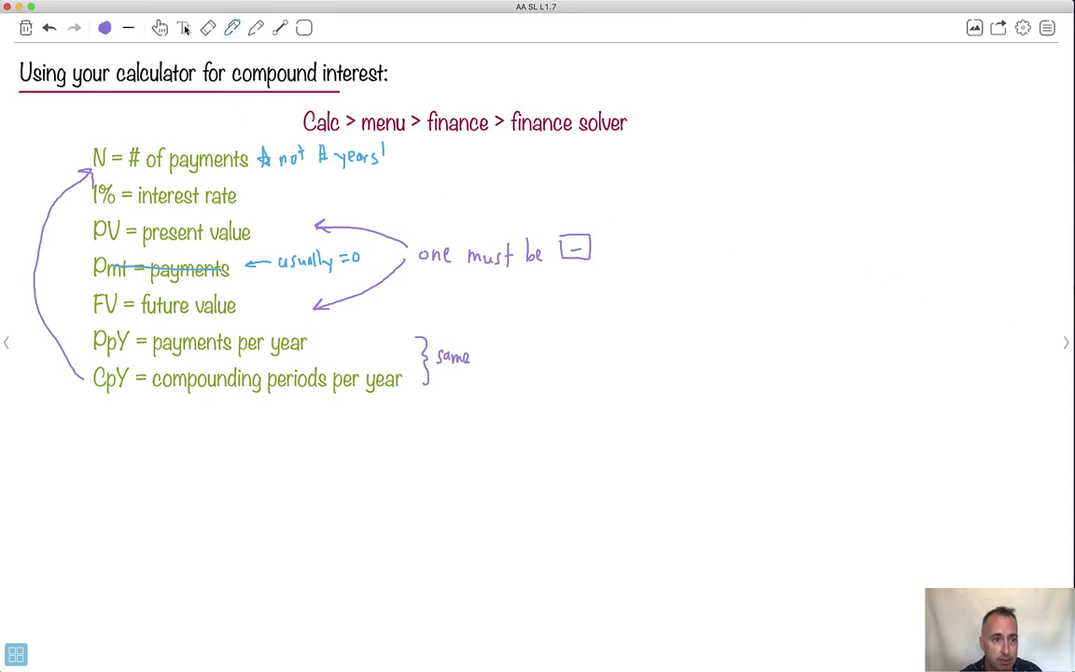
pyautogui.click(1066, 342)
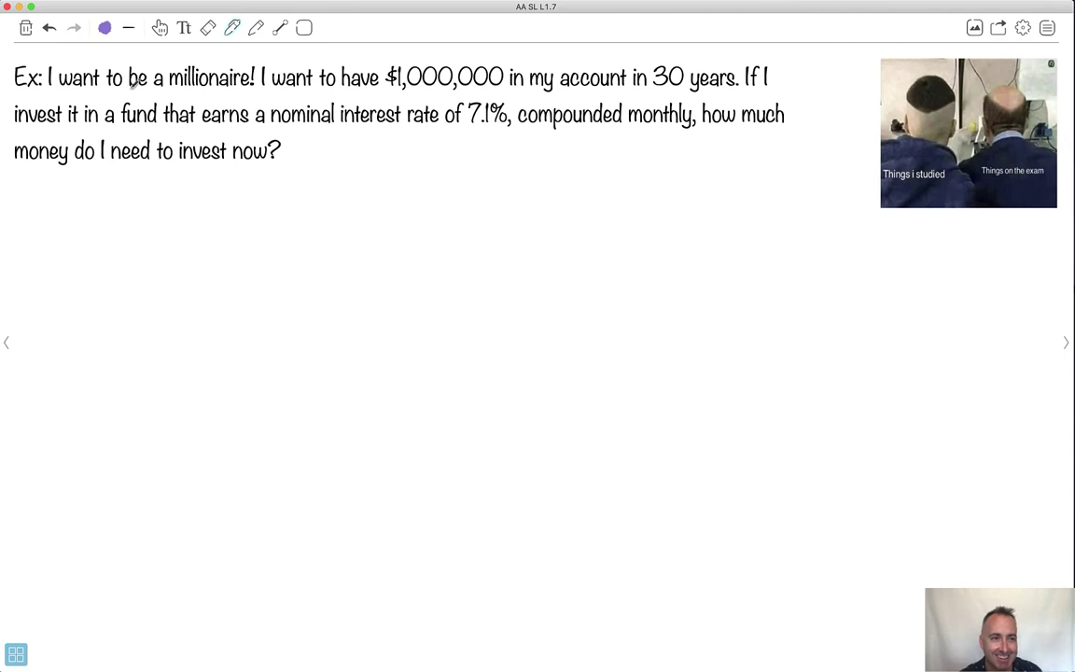
# - In blue ink, write N = (30)(12) = 360 and I% = 7.1%, double-underlining 'monthly'
pyautogui.click(104, 29)
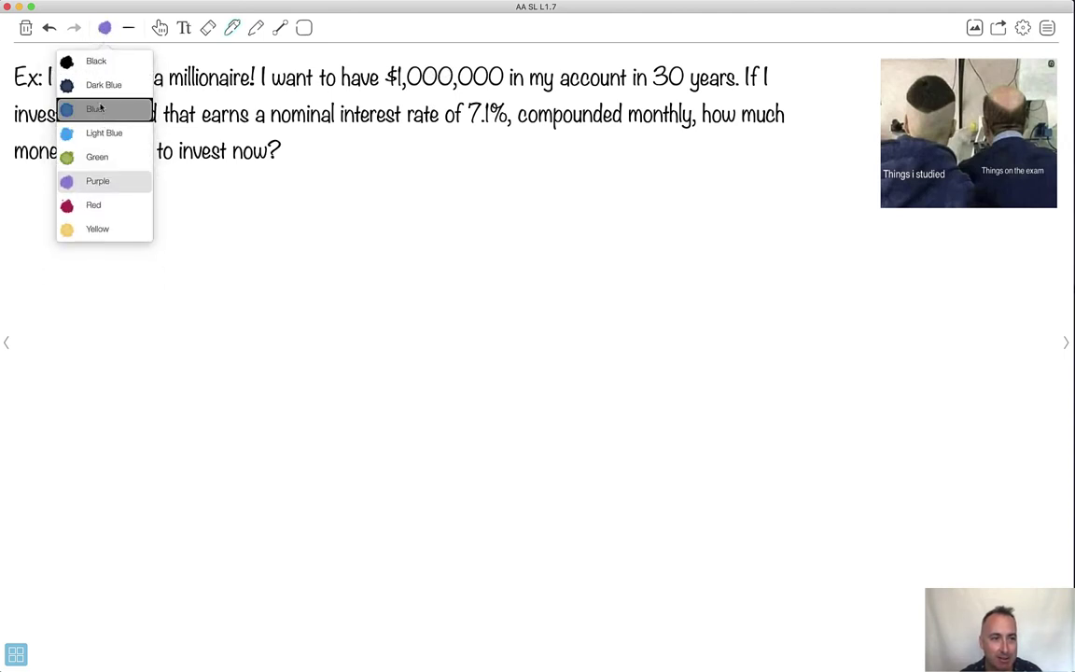
pyautogui.click(94, 60)
pyautogui.click(104, 29)
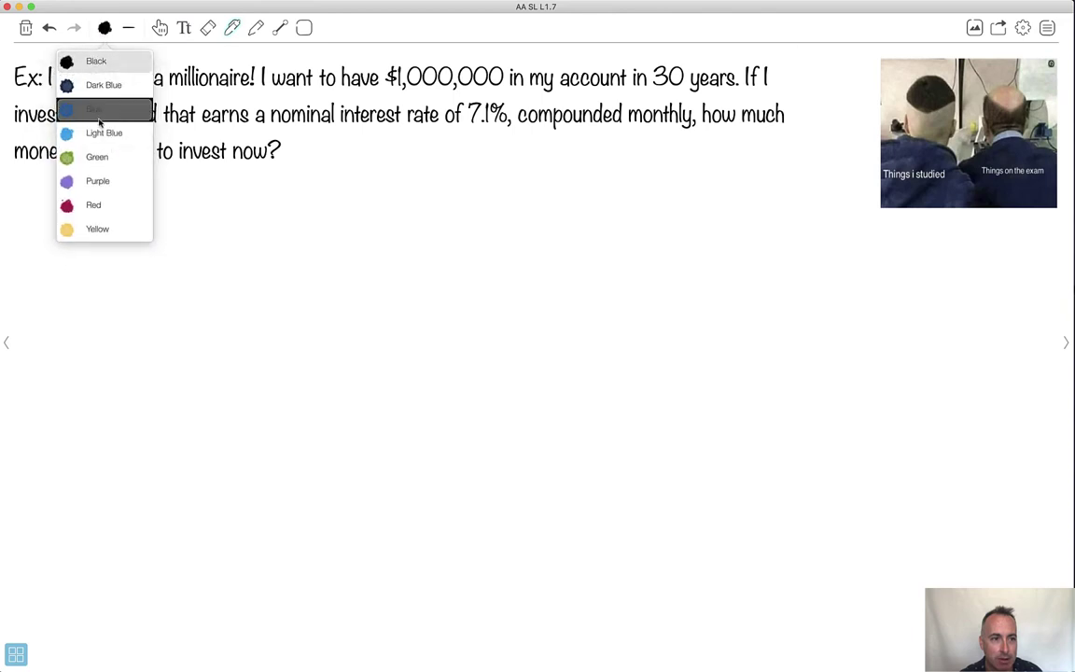
pyautogui.click(99, 111)
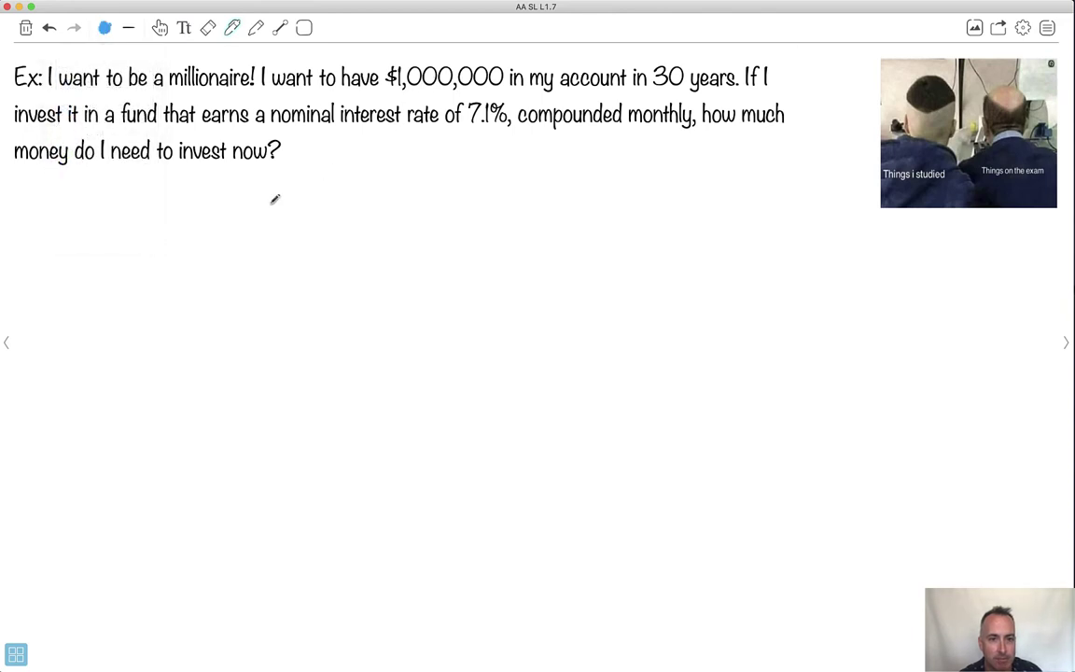
pyautogui.moveTo(202, 222)
pyautogui.mouseDown()
pyautogui.moveTo(204, 198)
pyautogui.moveTo(239, 211)
pyautogui.moveTo(310, 194)
pyautogui.mouseUp()
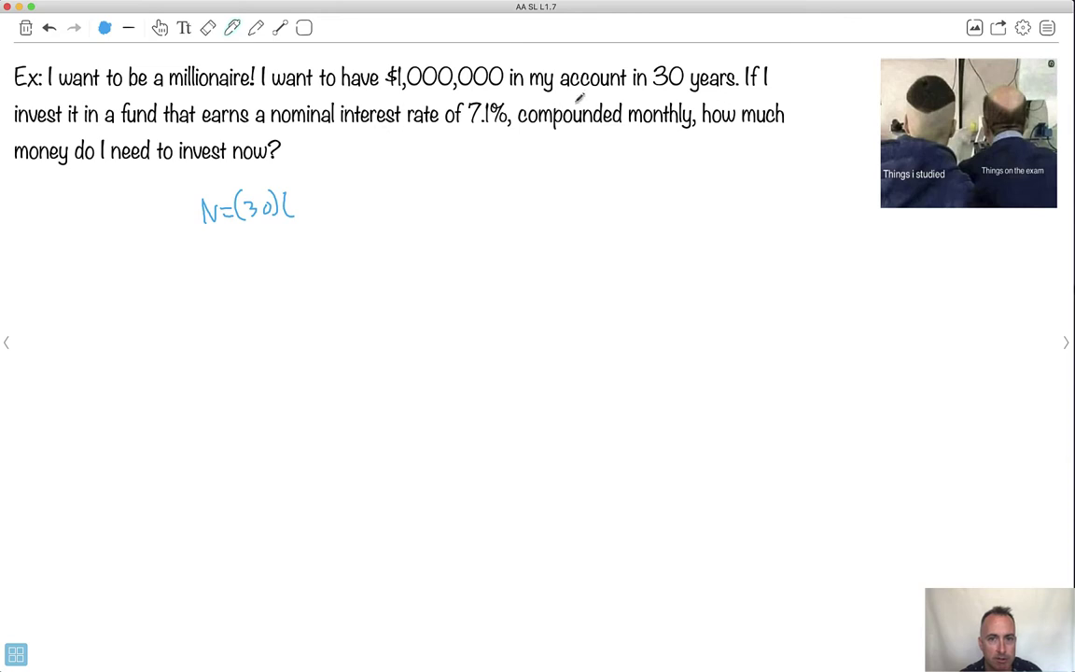
pyautogui.moveTo(638, 125); pyautogui.dragTo(678, 125)
pyautogui.moveTo(300, 194)
pyautogui.mouseDown()
pyautogui.moveTo(301, 215)
pyautogui.moveTo(334, 201)
pyautogui.mouseUp()
pyautogui.moveTo(323, 209)
pyautogui.mouseDown()
pyautogui.moveTo(347, 214)
pyautogui.moveTo(375, 200)
pyautogui.mouseUp()
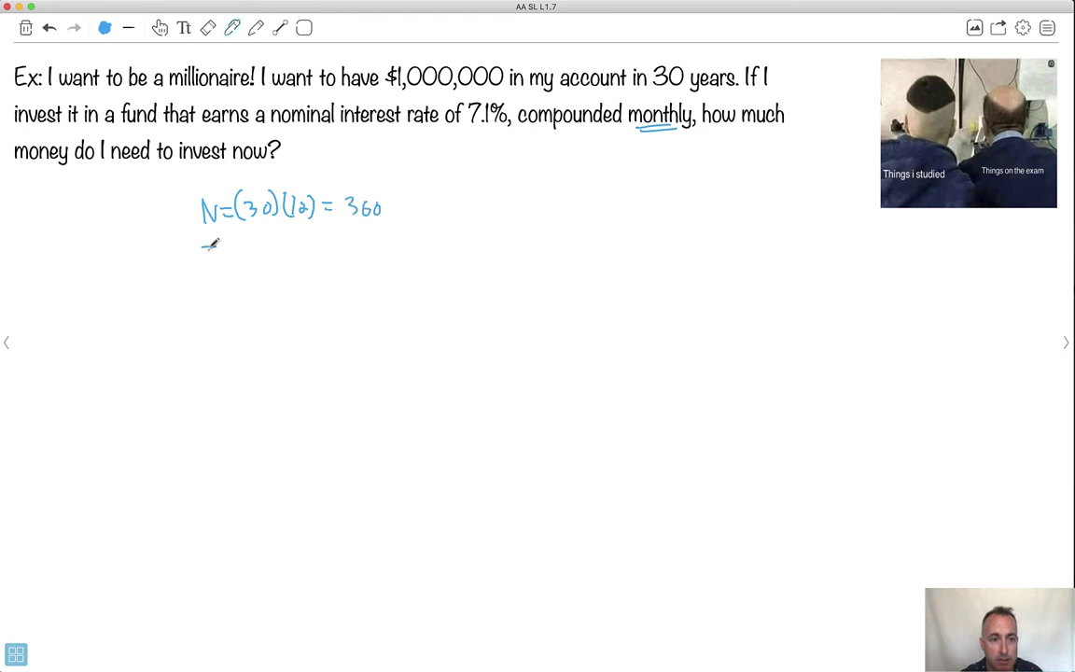
pyautogui.moveTo(208, 247)
pyautogui.mouseDown()
pyautogui.moveTo(264, 245)
pyautogui.moveTo(270, 259)
pyautogui.moveTo(303, 263)
pyautogui.mouseUp()
pyautogui.click(281, 261)
pyautogui.moveTo(314, 254); pyautogui.dragTo(316, 262)
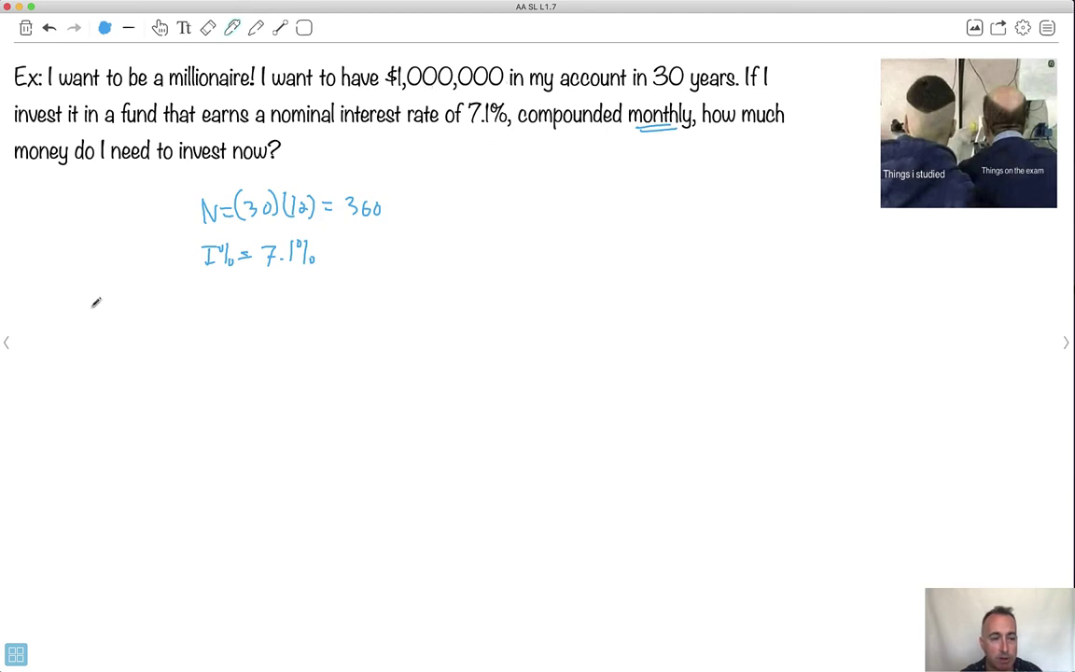
# - Write the PV, Pmt and FV labels below I%, checking the calculator notes page
pyautogui.click(7, 342)
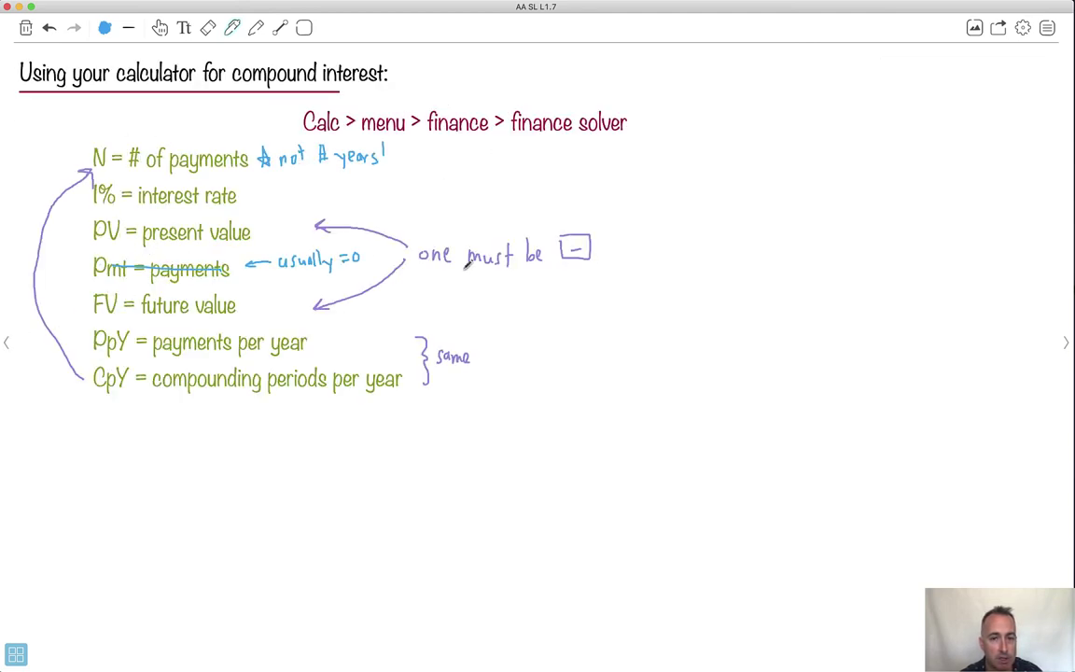
pyautogui.hscroll(3, 962, 308)
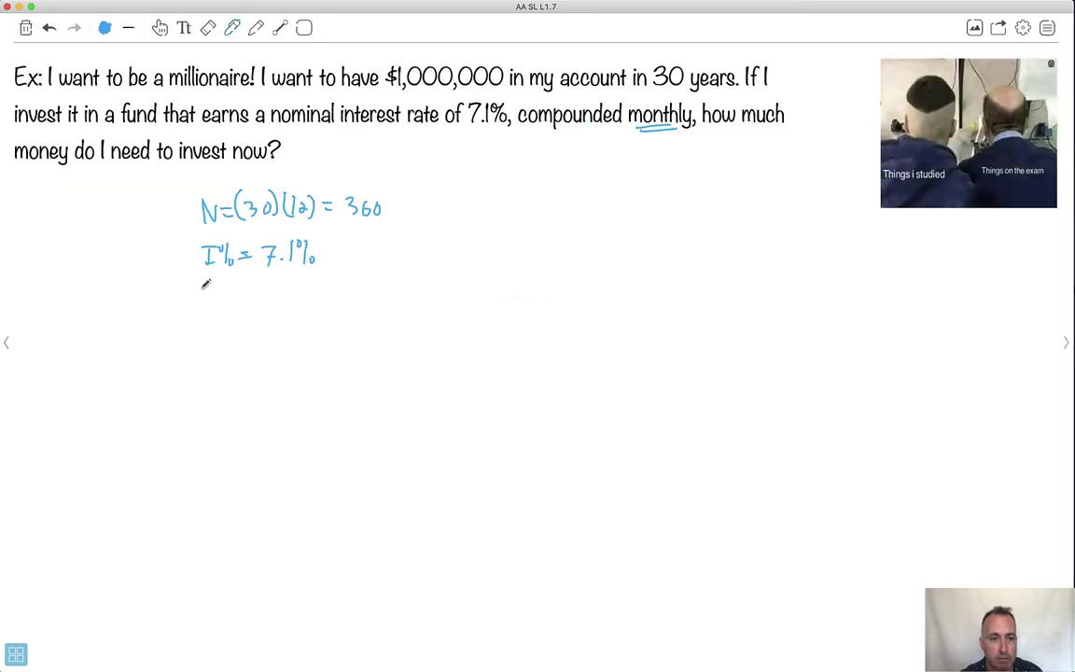
pyautogui.moveTo(208, 283); pyautogui.dragTo(230, 289)
pyautogui.moveTo(207, 329)
pyautogui.mouseDown()
pyautogui.moveTo(209, 338)
pyautogui.moveTo(235, 323)
pyautogui.moveTo(231, 344)
pyautogui.moveTo(238, 329)
pyautogui.mouseUp()
pyautogui.moveTo(207, 369); pyautogui.dragTo(207, 384)
pyautogui.moveTo(207, 368); pyautogui.dragTo(231, 370)
pyautogui.click(7, 343)
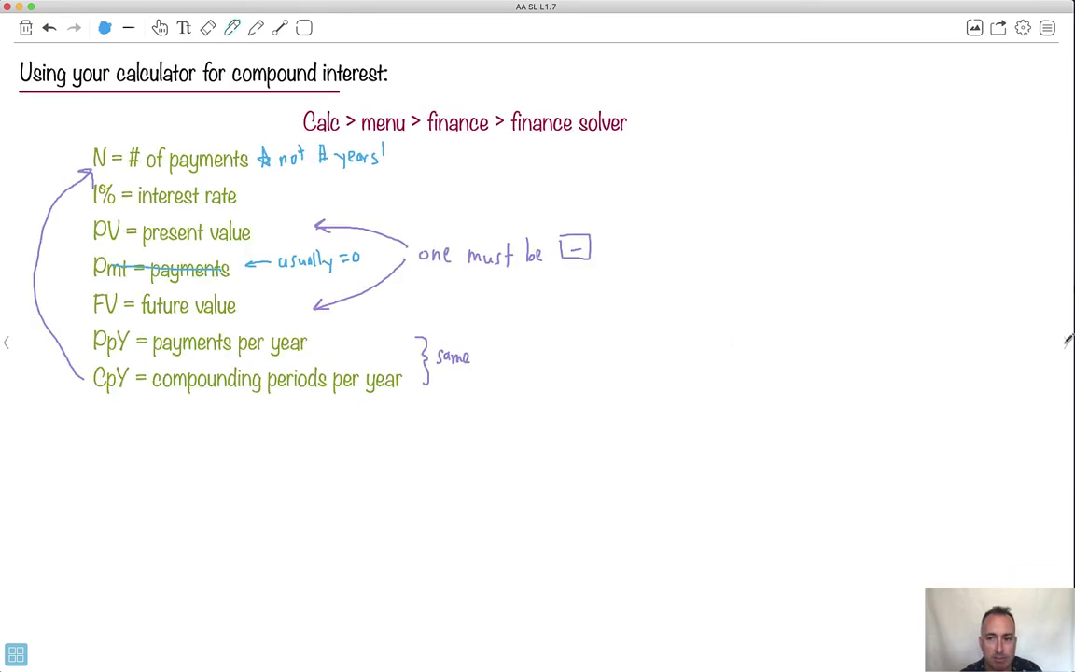
pyautogui.click(1066, 343)
# - Add the PpY and CpY labels and an equals sign after each variable from PV to CpY
pyautogui.moveTo(208, 401)
pyautogui.mouseDown()
pyautogui.moveTo(207, 425)
pyautogui.moveTo(217, 411)
pyautogui.mouseUp()
pyautogui.moveTo(222, 405); pyautogui.dragTo(238, 415)
pyautogui.moveTo(206, 453)
pyautogui.mouseDown()
pyautogui.moveTo(204, 468)
pyautogui.moveTo(222, 454)
pyautogui.mouseUp()
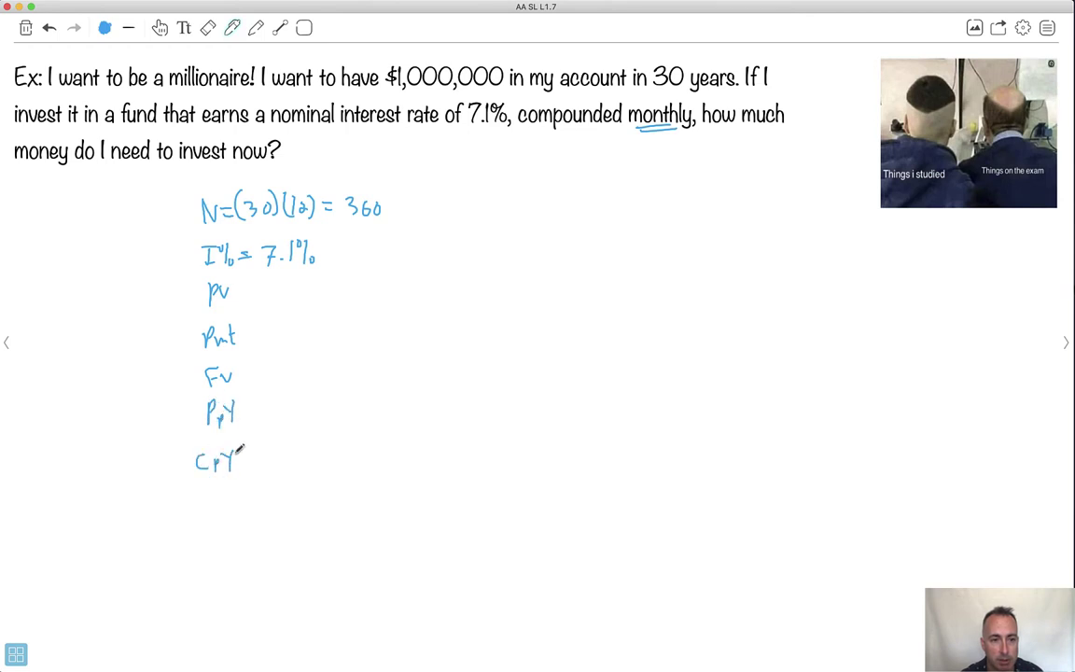
pyautogui.moveTo(233, 290); pyautogui.dragTo(240, 289)
pyautogui.moveTo(233, 293); pyautogui.dragTo(249, 333)
pyautogui.moveTo(240, 337); pyautogui.dragTo(249, 371)
pyautogui.moveTo(240, 375); pyautogui.dragTo(260, 407)
pyautogui.moveTo(244, 412); pyautogui.dragTo(260, 412)
pyautogui.moveTo(240, 455); pyautogui.dragTo(252, 454)
pyautogui.moveTo(240, 460); pyautogui.dragTo(252, 461)
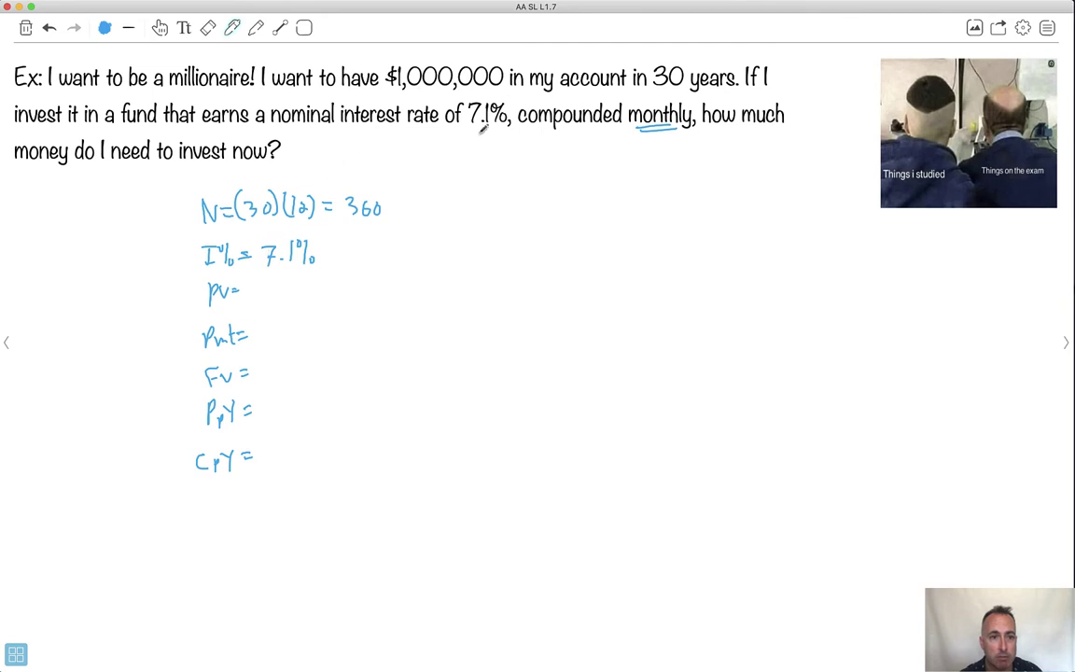
# - Box PV as the unknown, write Pmt = 0 and PpY = CpY = 12, and note 'Enter'
pyautogui.moveTo(252, 279)
pyautogui.mouseDown()
pyautogui.moveTo(292, 297)
pyautogui.moveTo(252, 278)
pyautogui.moveTo(331, 286)
pyautogui.moveTo(344, 272)
pyautogui.moveTo(339, 282)
pyautogui.mouseUp()
pyautogui.moveTo(265, 327)
pyautogui.mouseDown()
pyautogui.moveTo(262, 374)
pyautogui.moveTo(274, 362)
pyautogui.moveTo(332, 362)
pyautogui.mouseUp()
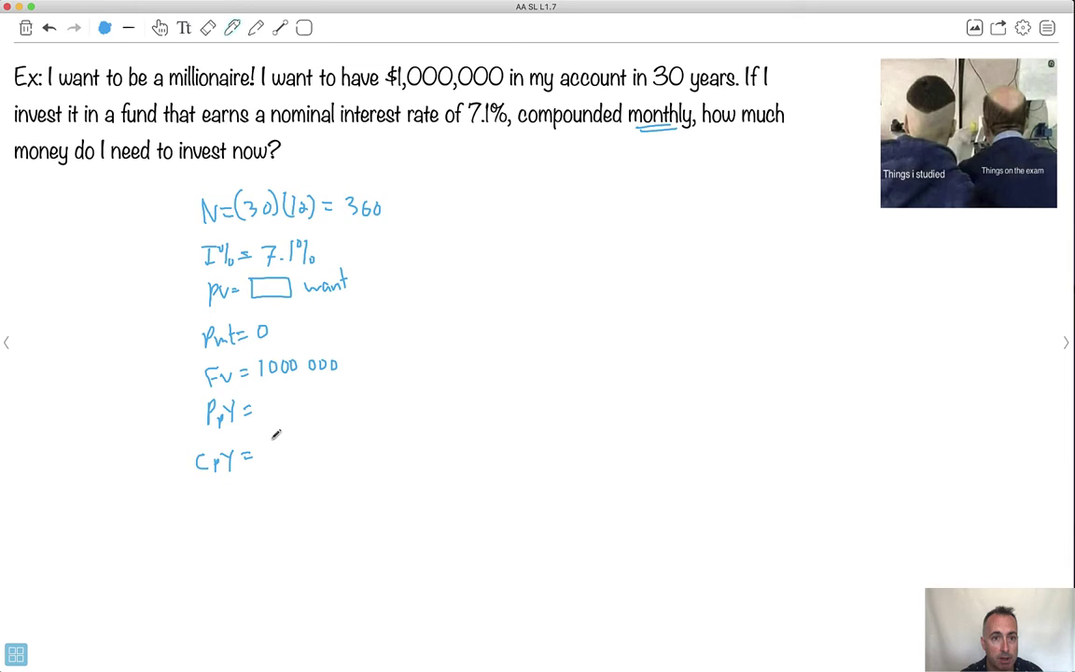
pyautogui.moveTo(270, 443)
pyautogui.mouseDown()
pyautogui.moveTo(270, 456)
pyautogui.moveTo(290, 455)
pyautogui.mouseUp()
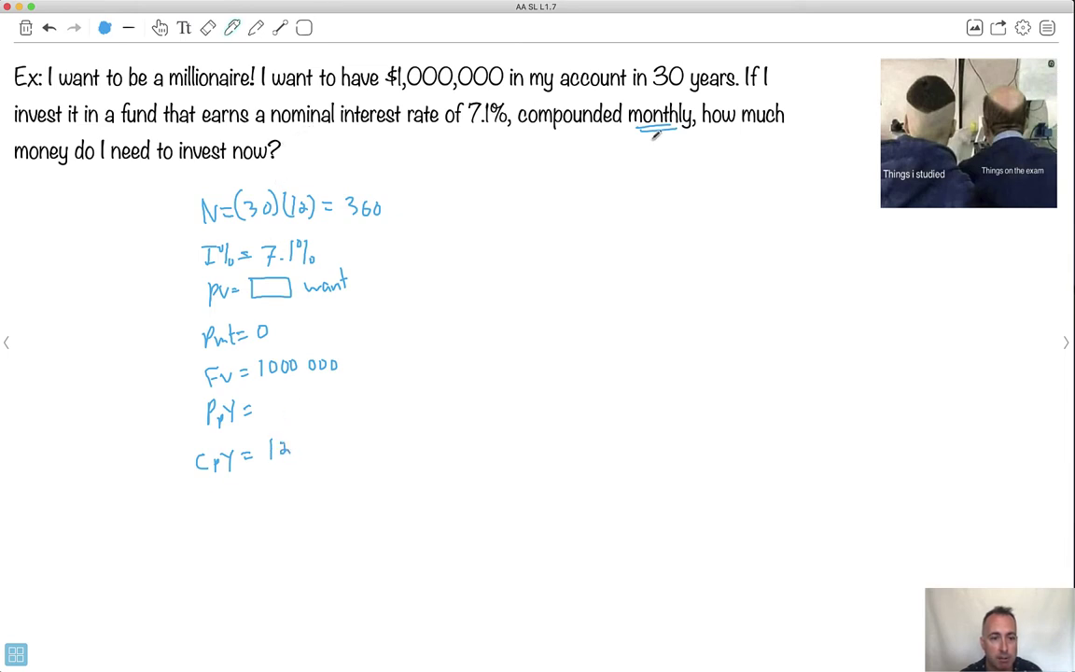
pyautogui.moveTo(262, 399)
pyautogui.mouseDown()
pyautogui.moveTo(262, 418)
pyautogui.moveTo(277, 404)
pyautogui.mouseUp()
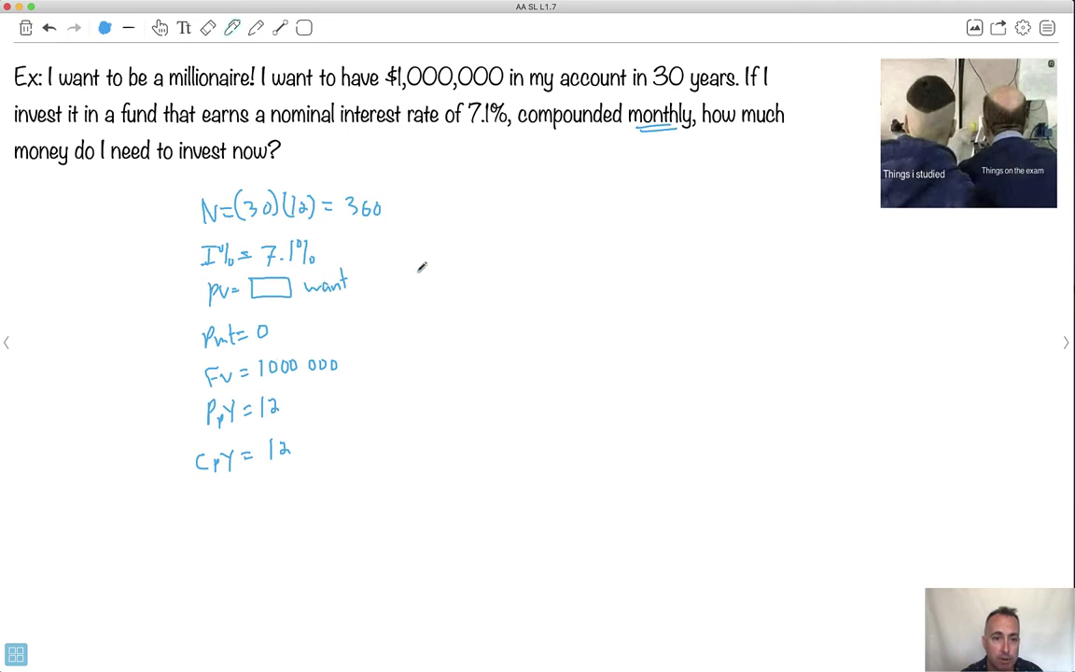
pyautogui.moveTo(380, 272)
pyautogui.mouseDown()
pyautogui.moveTo(412, 264)
pyautogui.moveTo(428, 281)
pyautogui.mouseUp()
pyautogui.click(49, 28)
pyautogui.moveTo(399, 293); pyautogui.dragTo(427, 290)
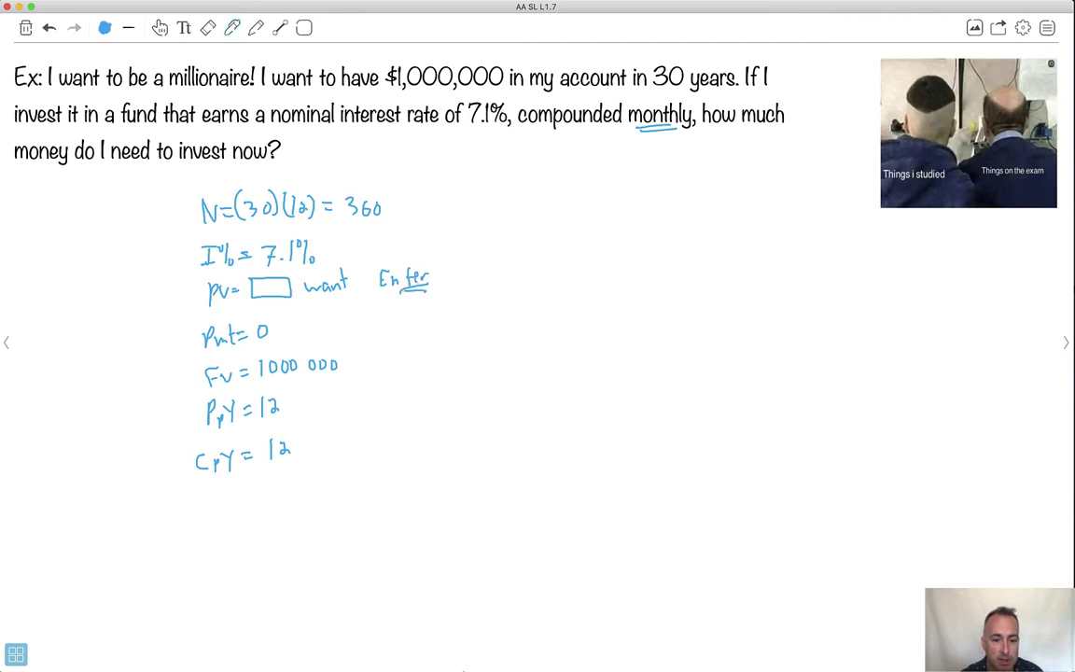
# - Bring up the Finance Solver beside the notes and set N to 360
pyautogui.click(565, 642)
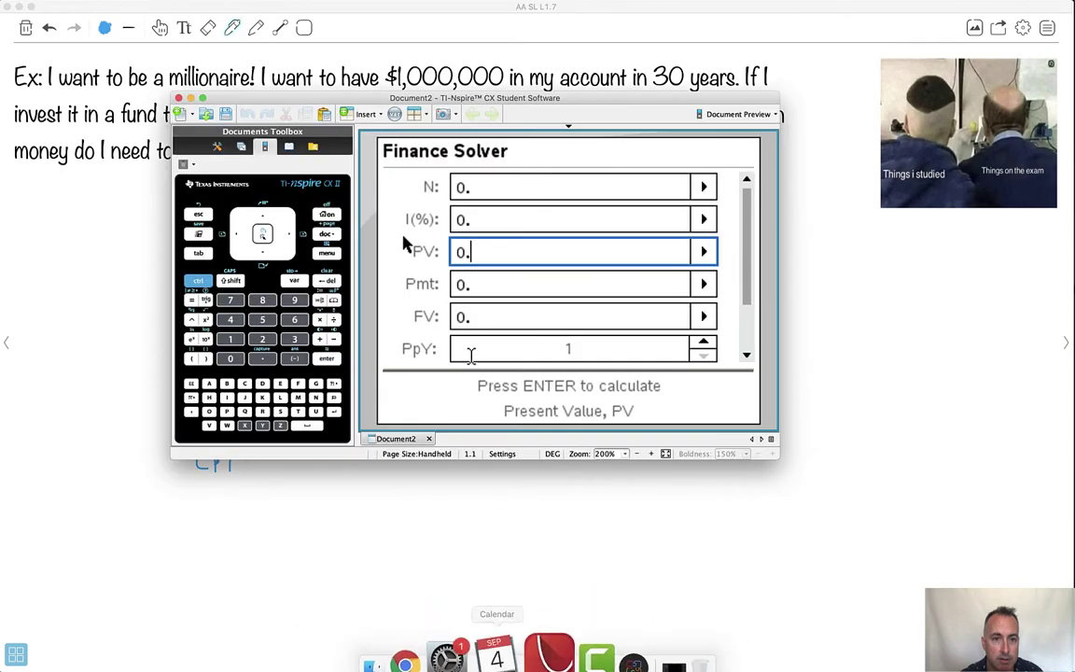
pyautogui.moveTo(411, 154); pyautogui.dragTo(653, 151)
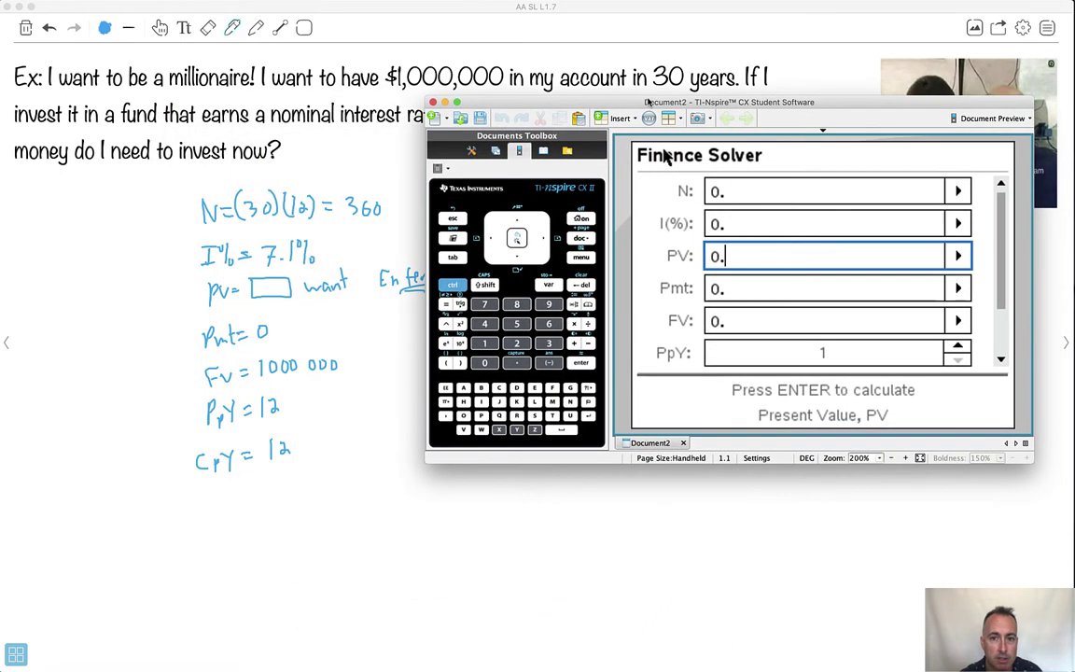
pyautogui.click(737, 192)
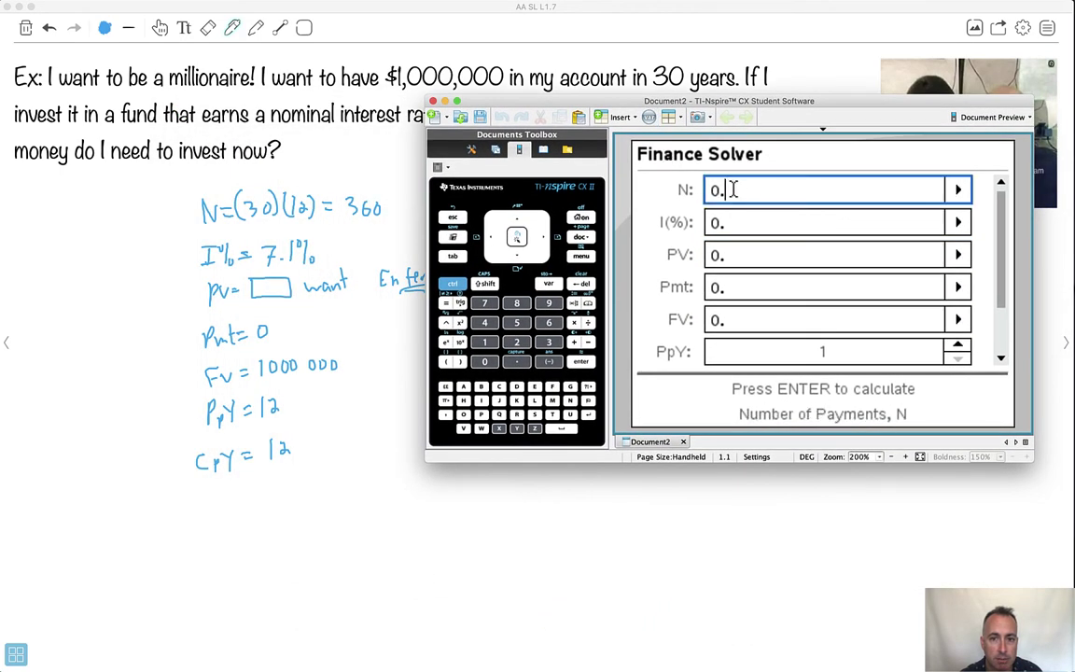
pyautogui.doubleClick(714, 189)
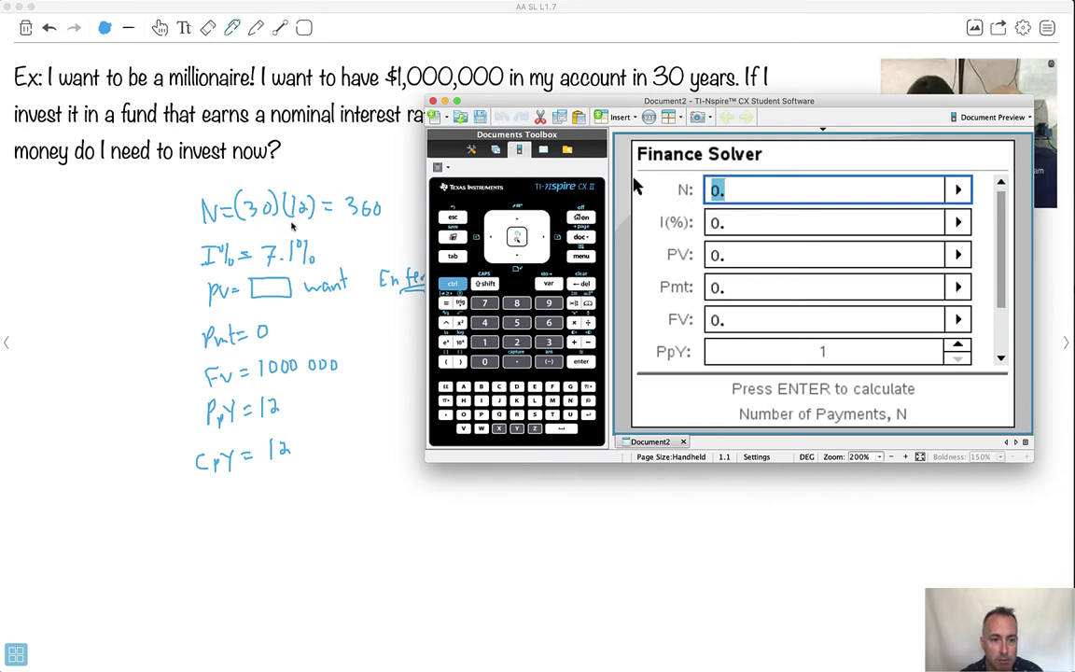
pyautogui.write('360')
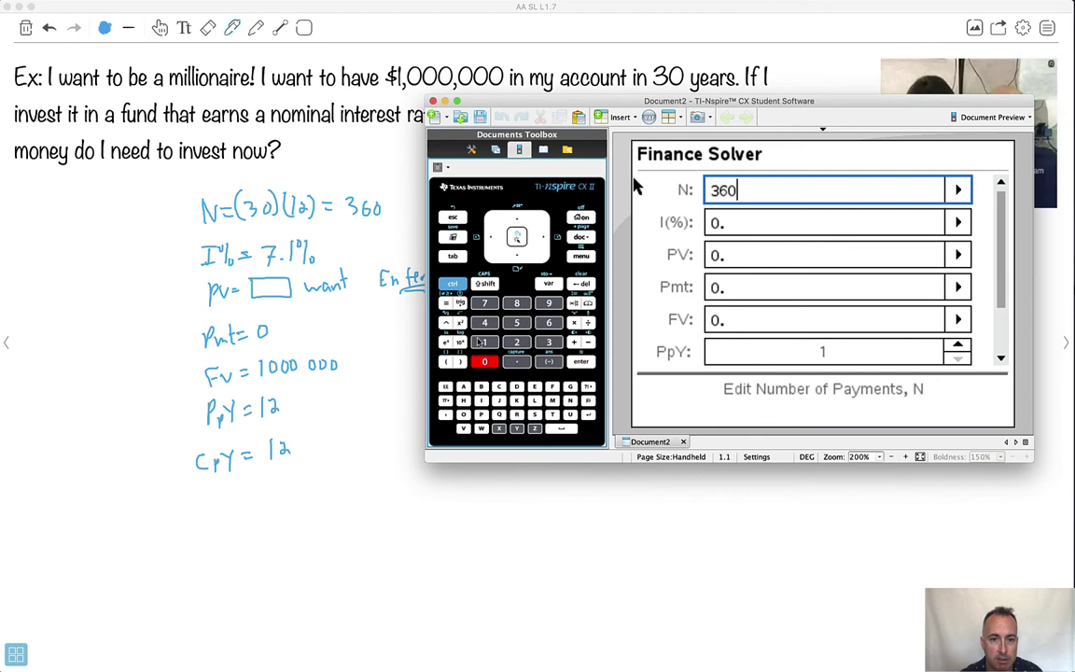
pyautogui.press('Tab')
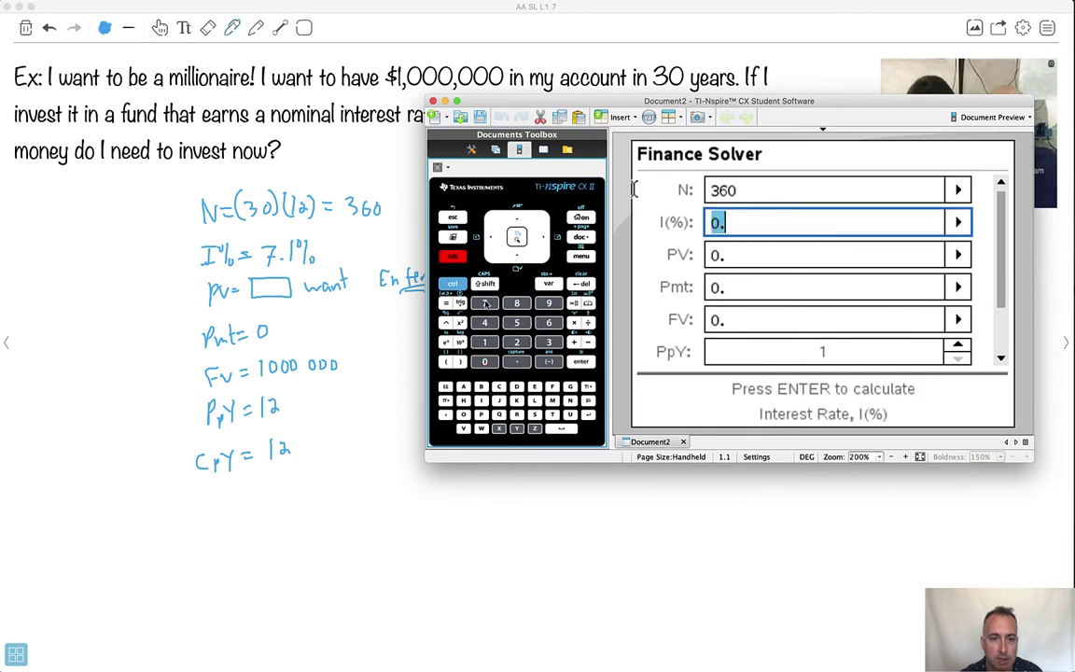
# - Enter I% 7.1, FV 1000000 and PpY 12 in the Finance Solver
pyautogui.write('7.1')
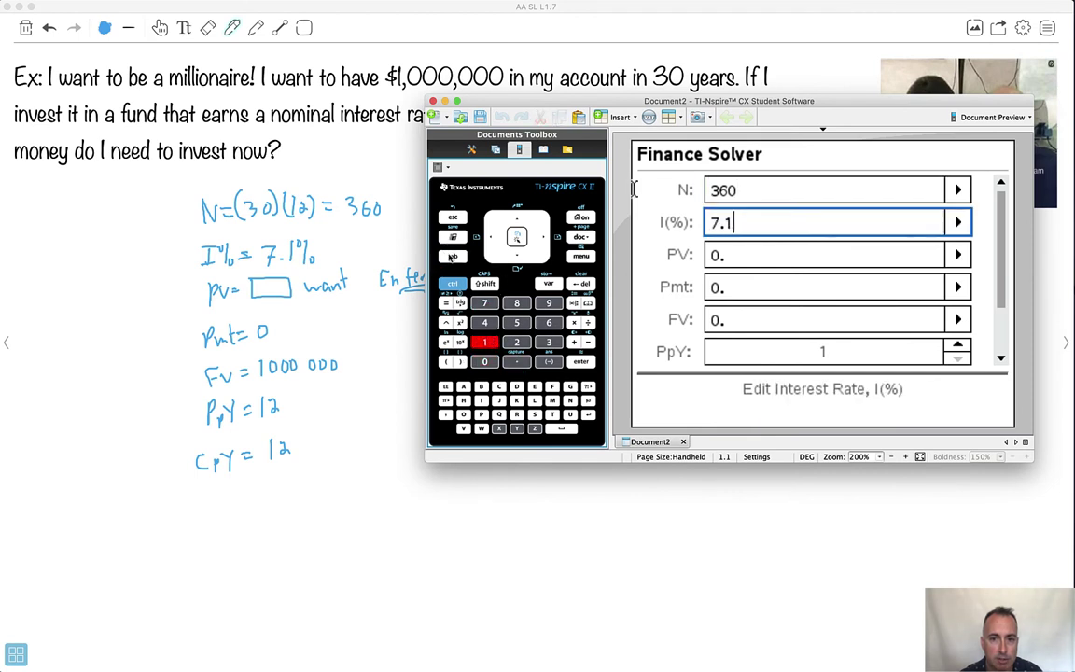
pyautogui.press('Tab')
pyautogui.click(453, 259)
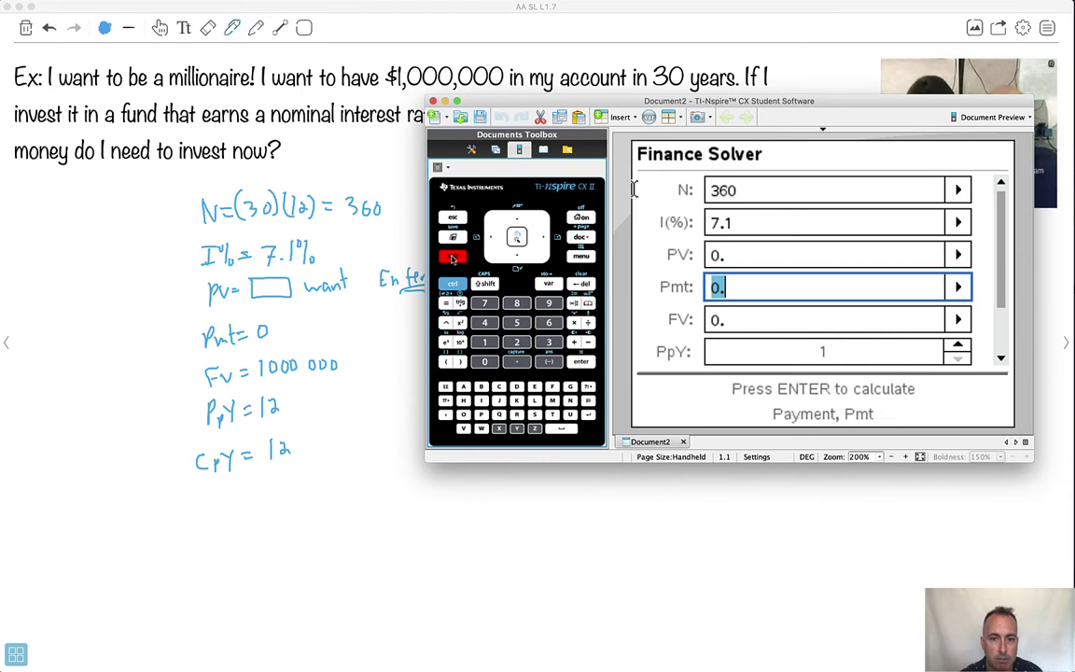
pyautogui.click(453, 258)
pyautogui.write('1000000')
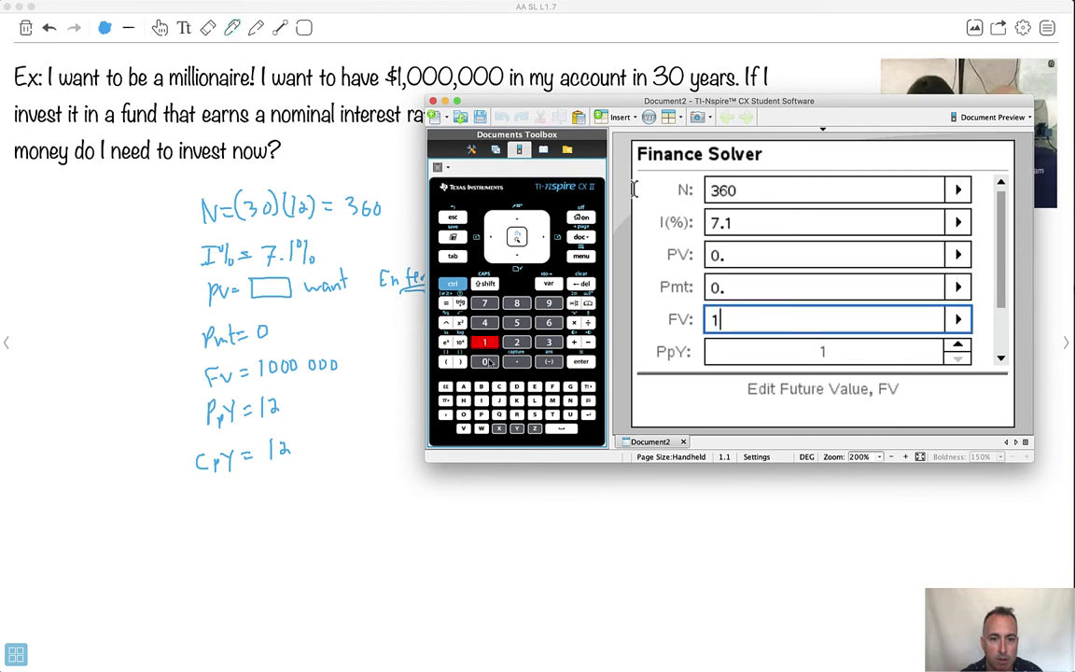
pyautogui.click(453, 259)
pyautogui.write('12')
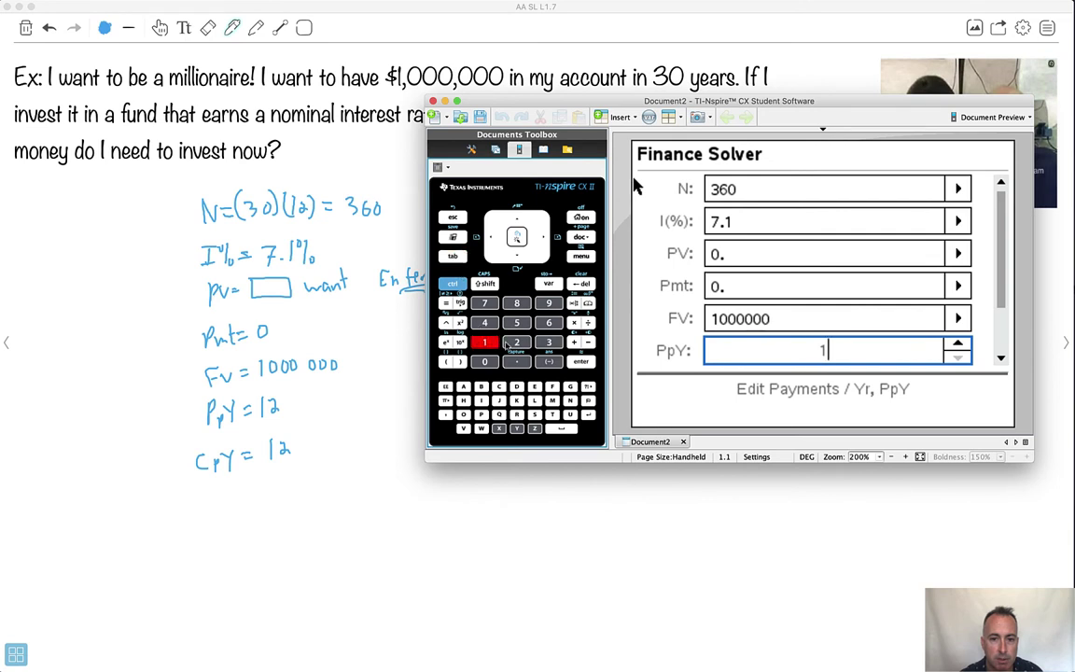
pyautogui.press('Tab')
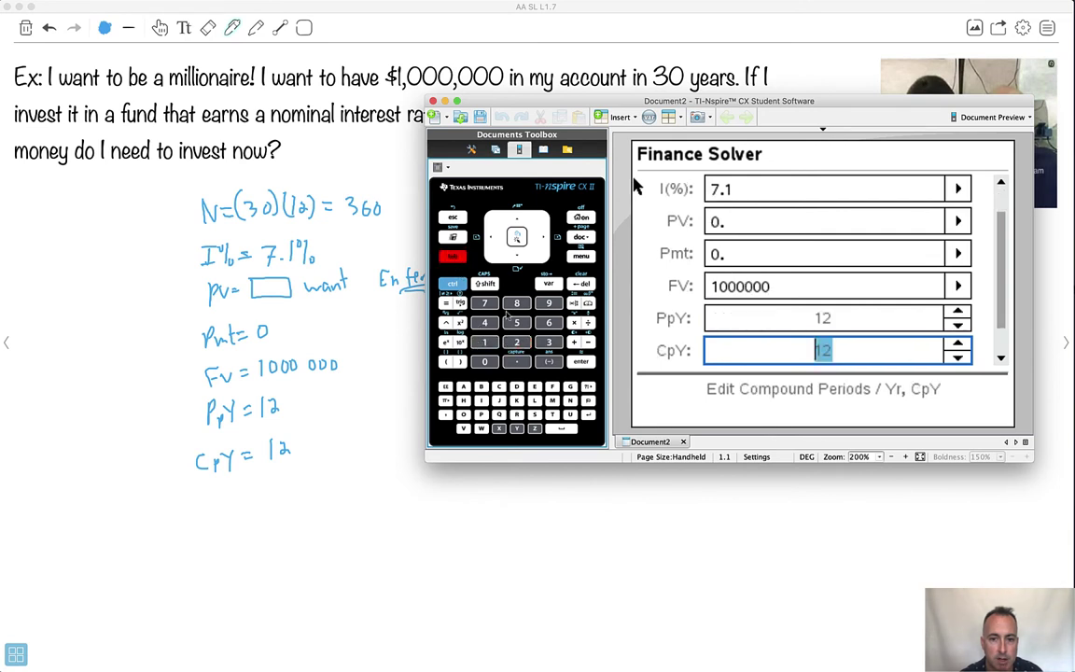
# - Solve for PV (−119585.52), then return to the notes and page back to the formula page
pyautogui.scroll(-1, 1006, 259)
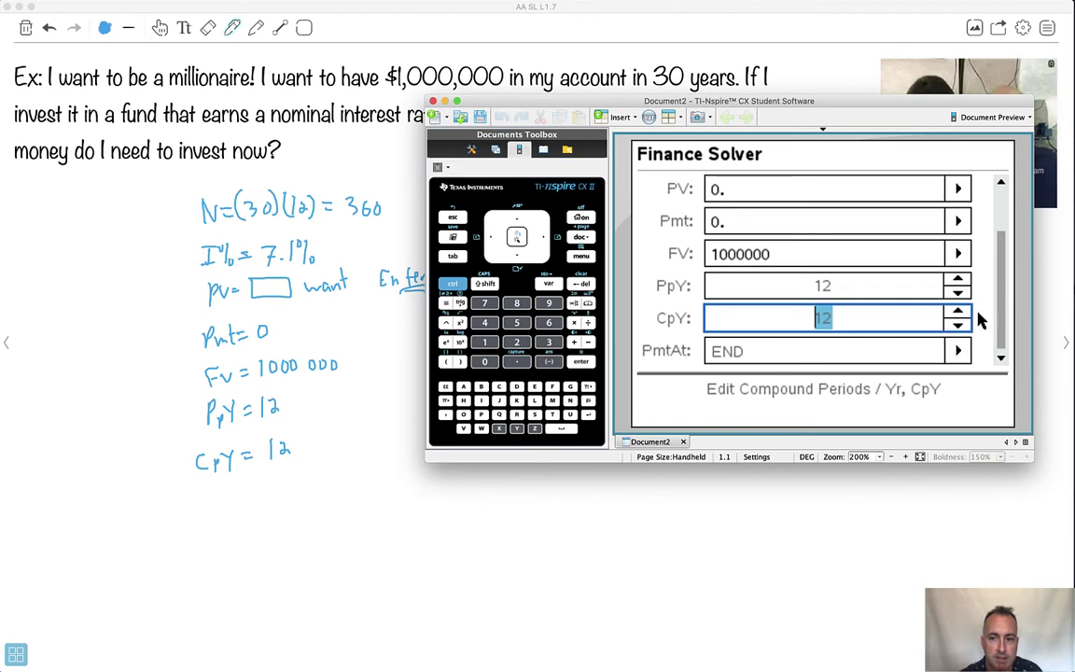
pyautogui.scroll(1, 1003, 277)
pyautogui.scroll(1, 1005, 261)
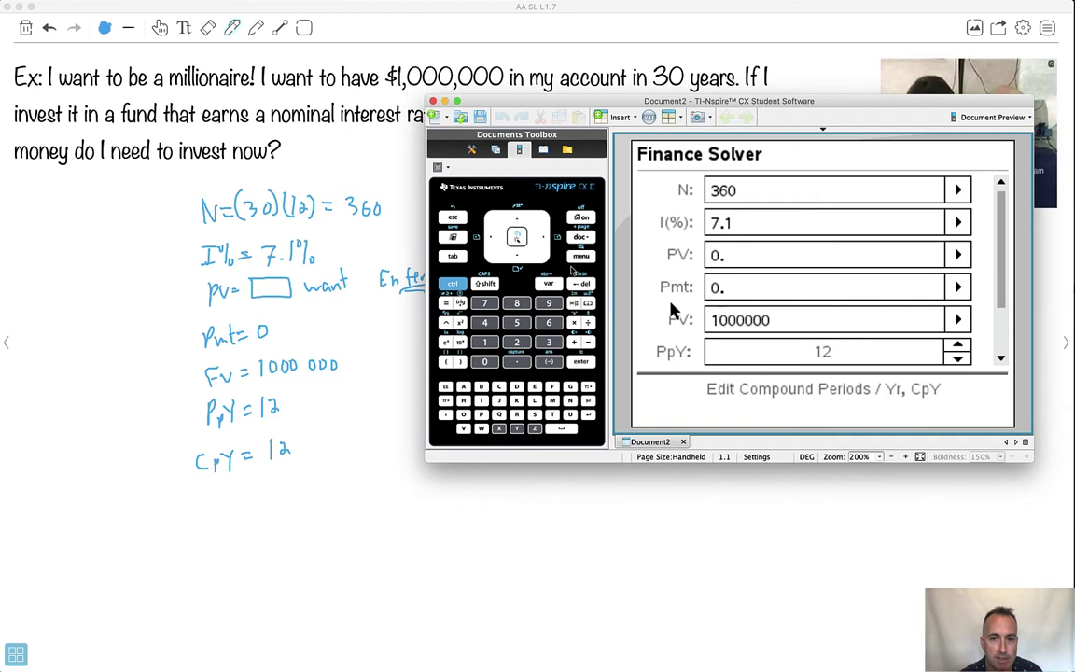
pyautogui.click(737, 256)
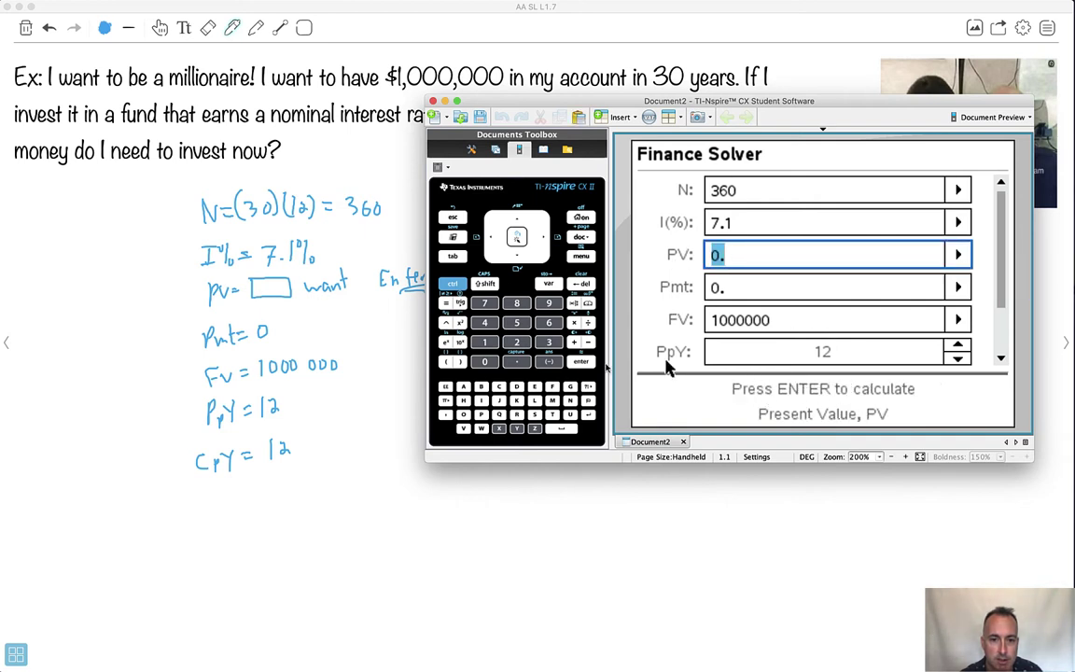
pyautogui.press('Return')
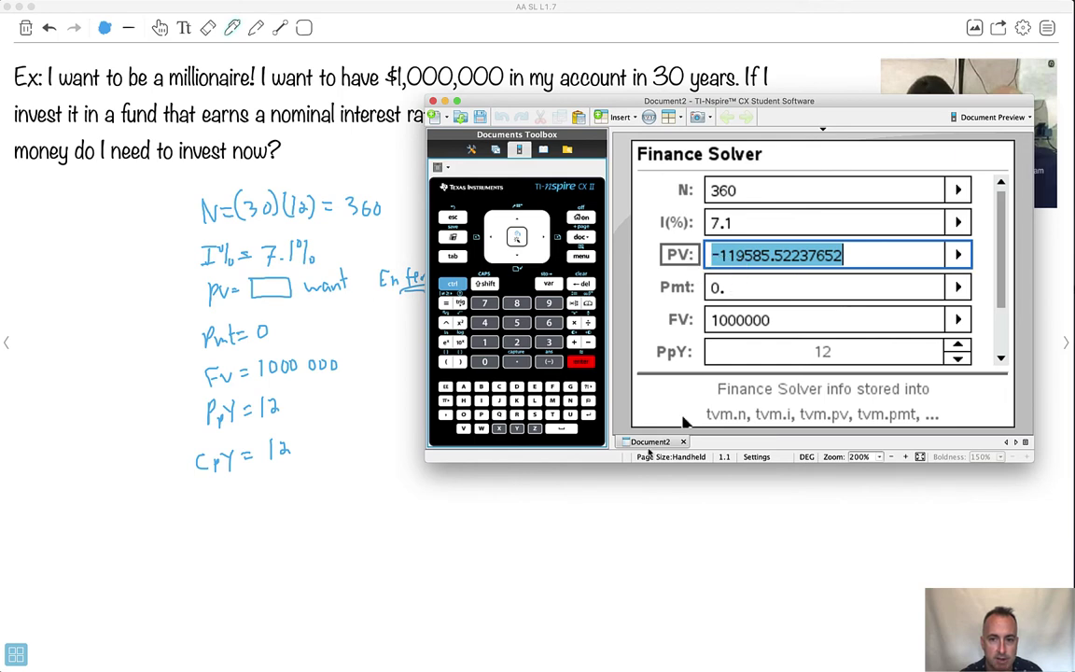
pyautogui.click(12, 336)
pyautogui.click(12, 338)
pyautogui.click(7, 338)
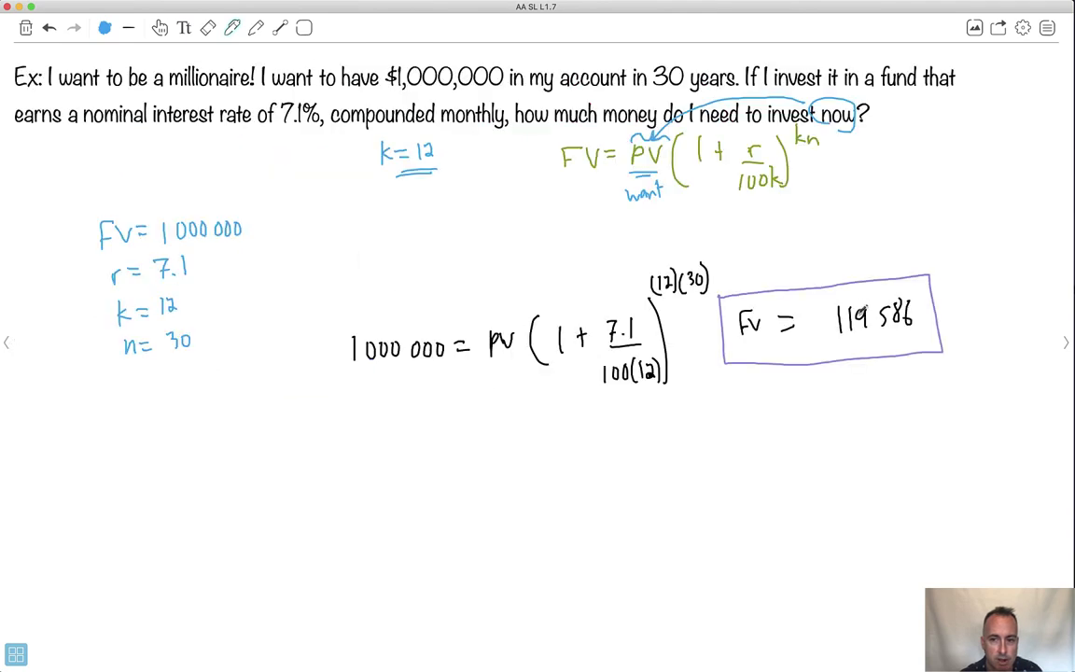
# - On the millionaire example, write and box 119586 with an arrow from 'Enter'
pyautogui.click(1060, 338)
pyautogui.click(1059, 337)
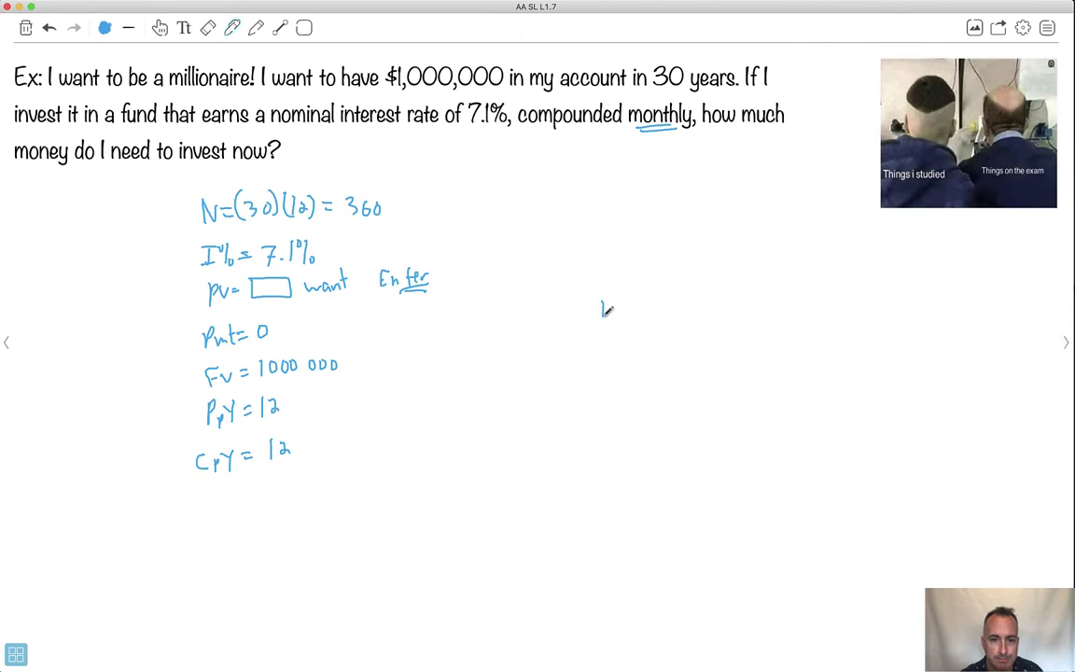
pyautogui.moveTo(602, 303); pyautogui.dragTo(603, 325)
pyautogui.moveTo(611, 302)
pyautogui.mouseDown()
pyautogui.moveTo(612, 324)
pyautogui.moveTo(632, 308)
pyautogui.moveTo(625, 325)
pyautogui.moveTo(671, 309)
pyautogui.mouseUp()
pyautogui.moveTo(586, 297)
pyautogui.mouseDown()
pyautogui.moveTo(636, 334)
pyautogui.moveTo(687, 327)
pyautogui.moveTo(671, 282)
pyautogui.moveTo(583, 296)
pyautogui.mouseUp()
pyautogui.moveTo(454, 275); pyautogui.dragTo(557, 310)
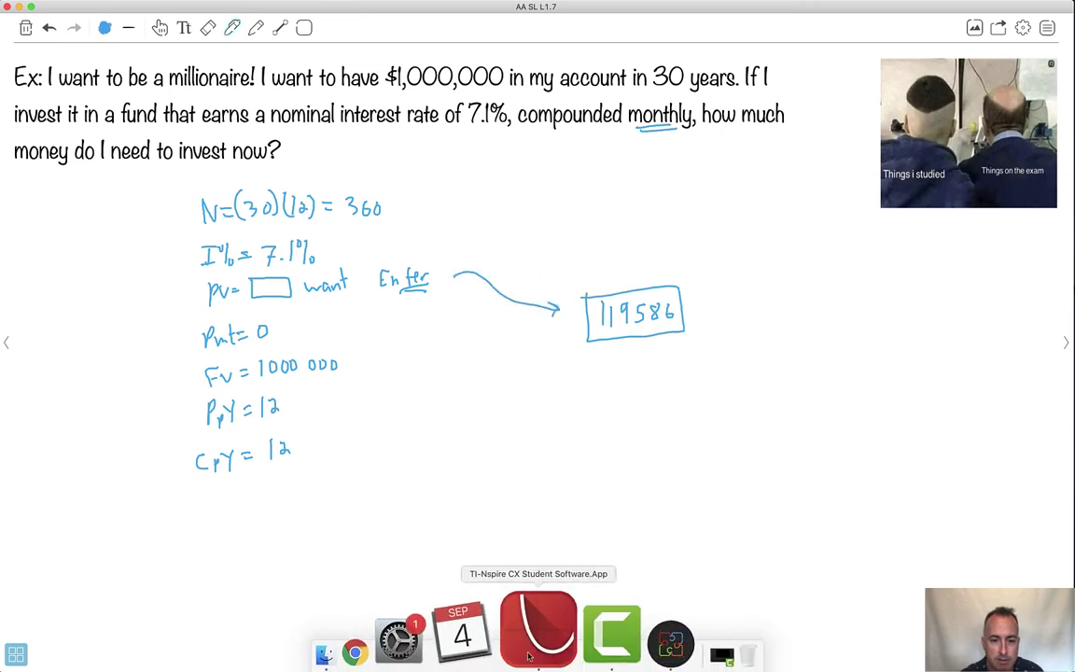
# - Recheck the Finance Solver result, then turn to the 'Why should you care?' page
pyautogui.click(566, 628)
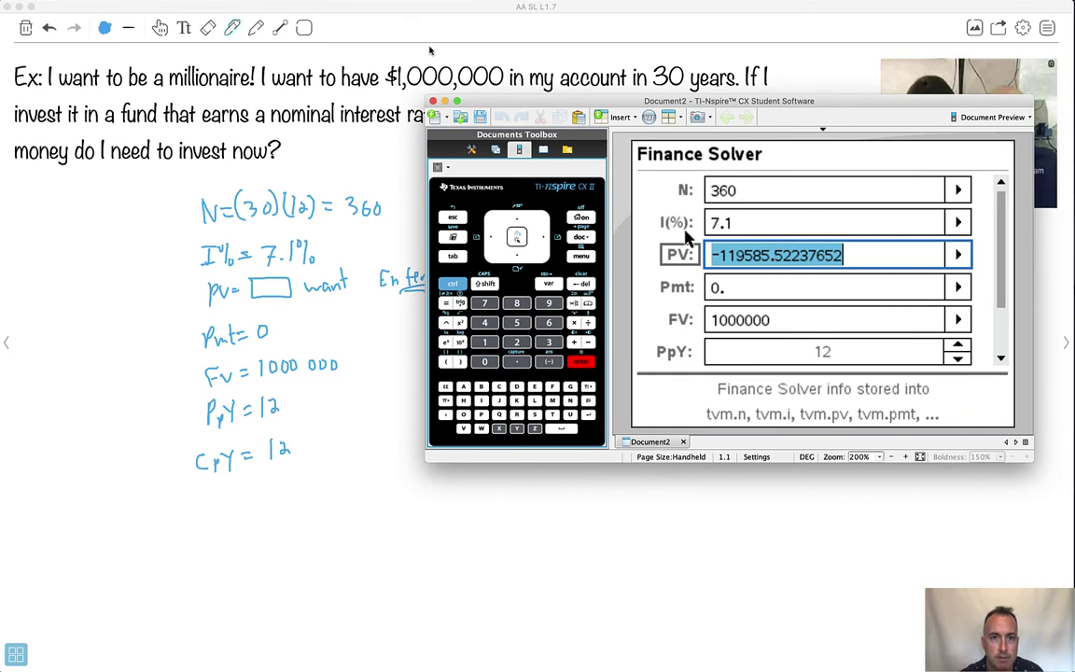
pyautogui.moveTo(397, 5)
pyautogui.click(399, 33)
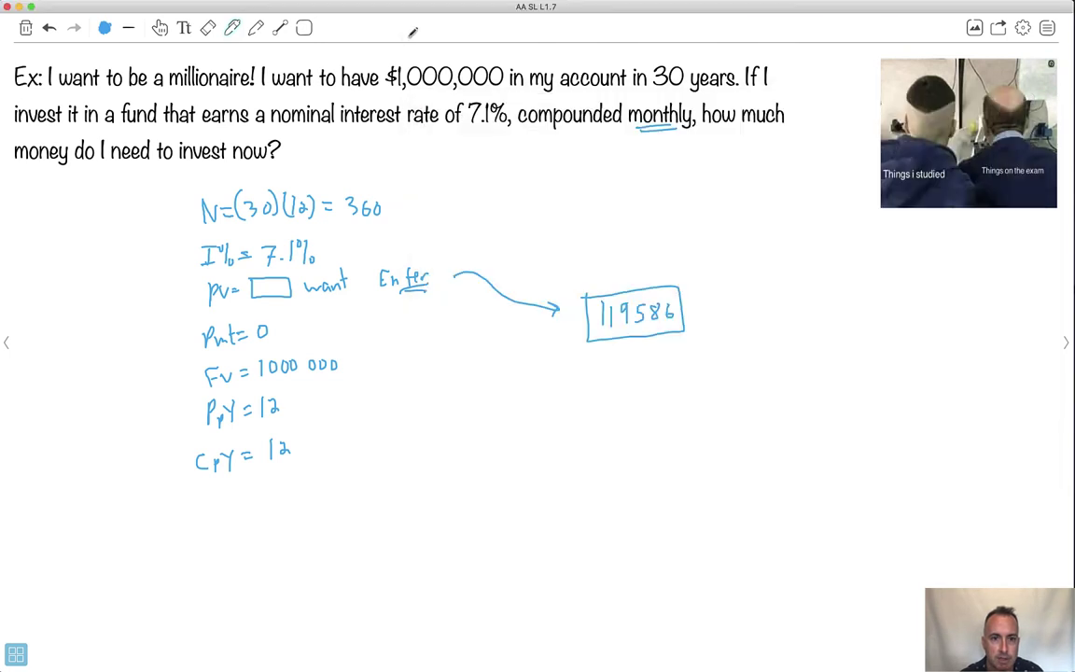
pyautogui.click(1065, 342)
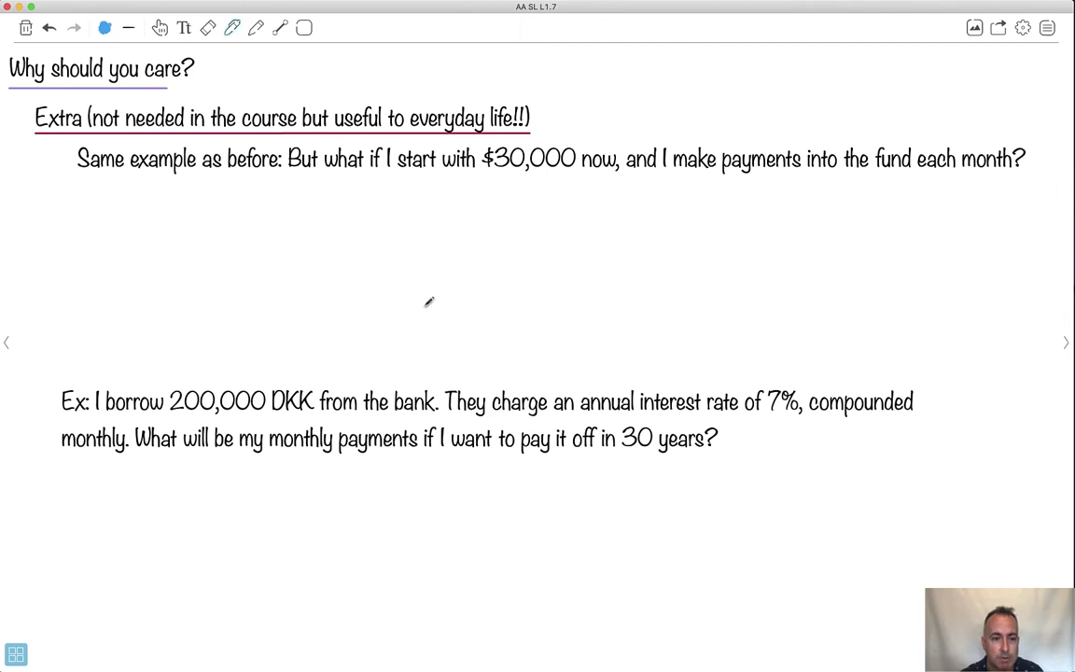
pyautogui.click(9, 341)
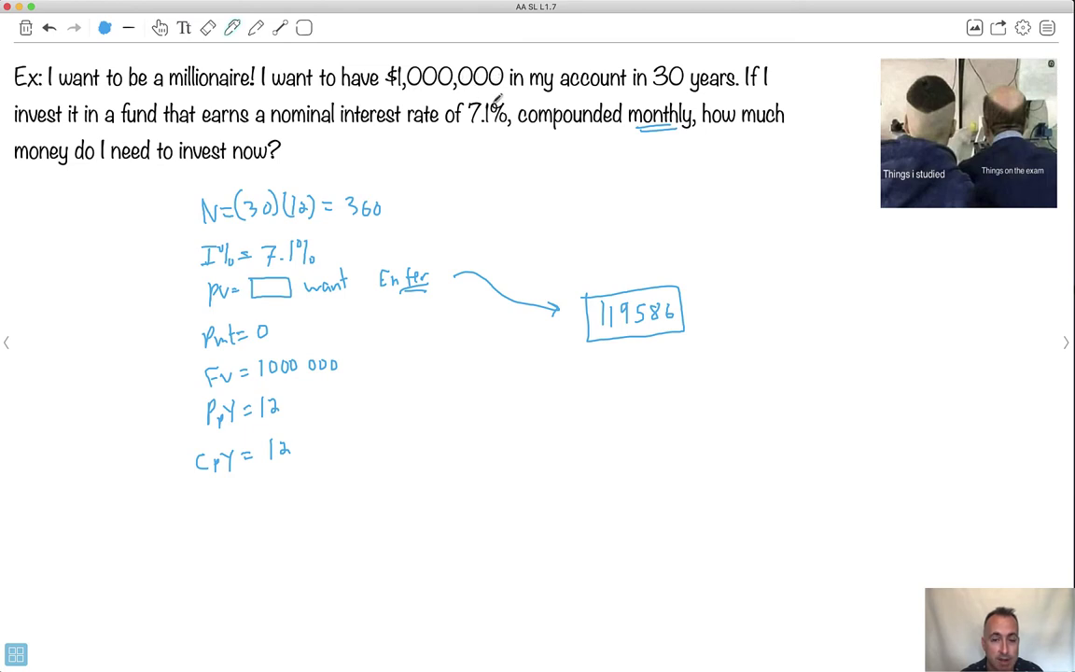
pyautogui.click(1066, 343)
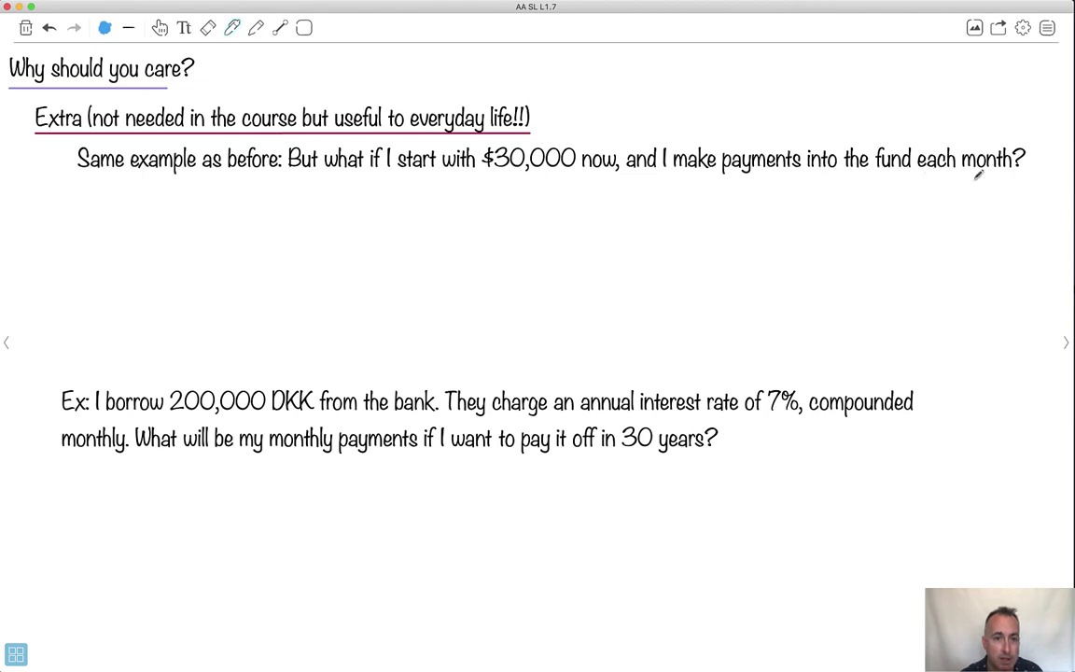
# - Switch to light-blue ink and write the N= and I%= labels under the savings question
pyautogui.click(105, 29)
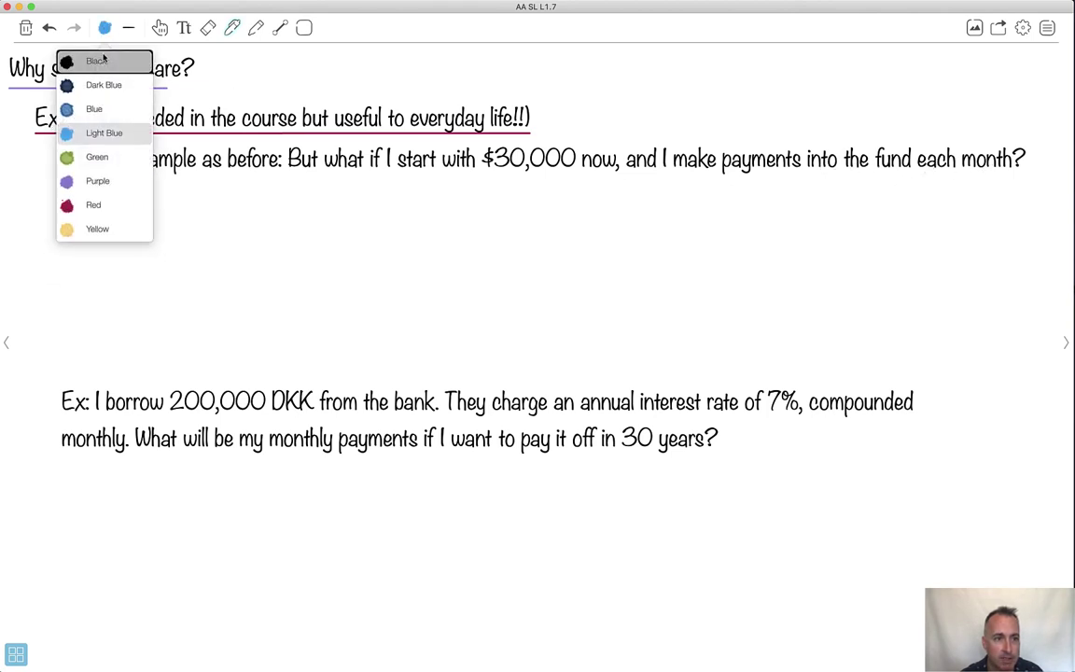
pyautogui.click(105, 135)
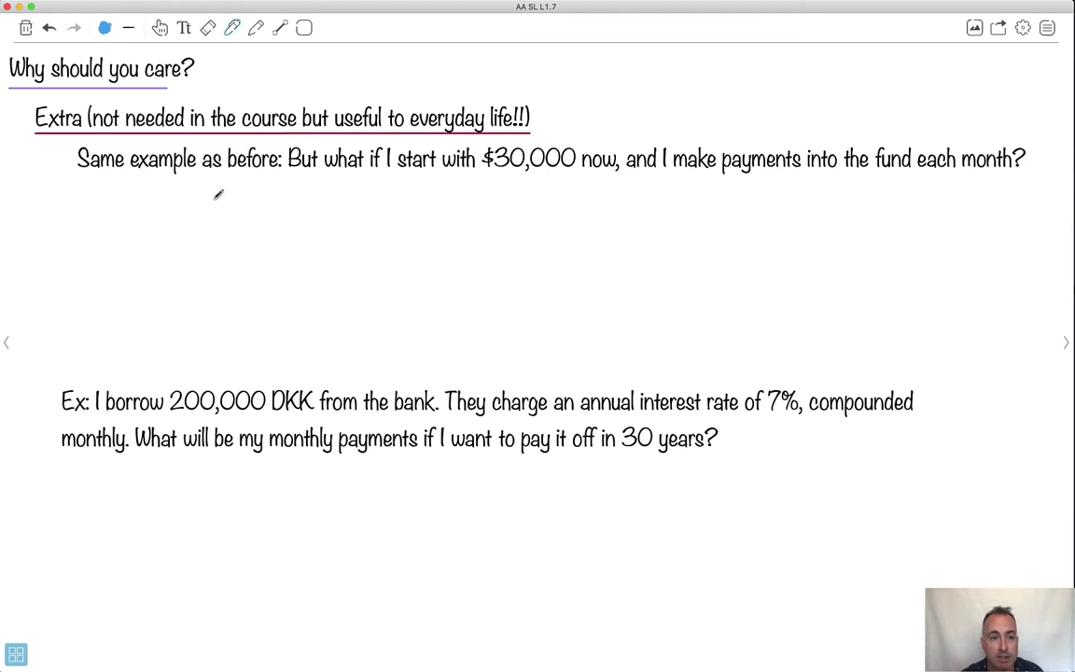
pyautogui.moveTo(212, 199)
pyautogui.mouseDown()
pyautogui.moveTo(224, 183)
pyautogui.moveTo(234, 192)
pyautogui.mouseUp()
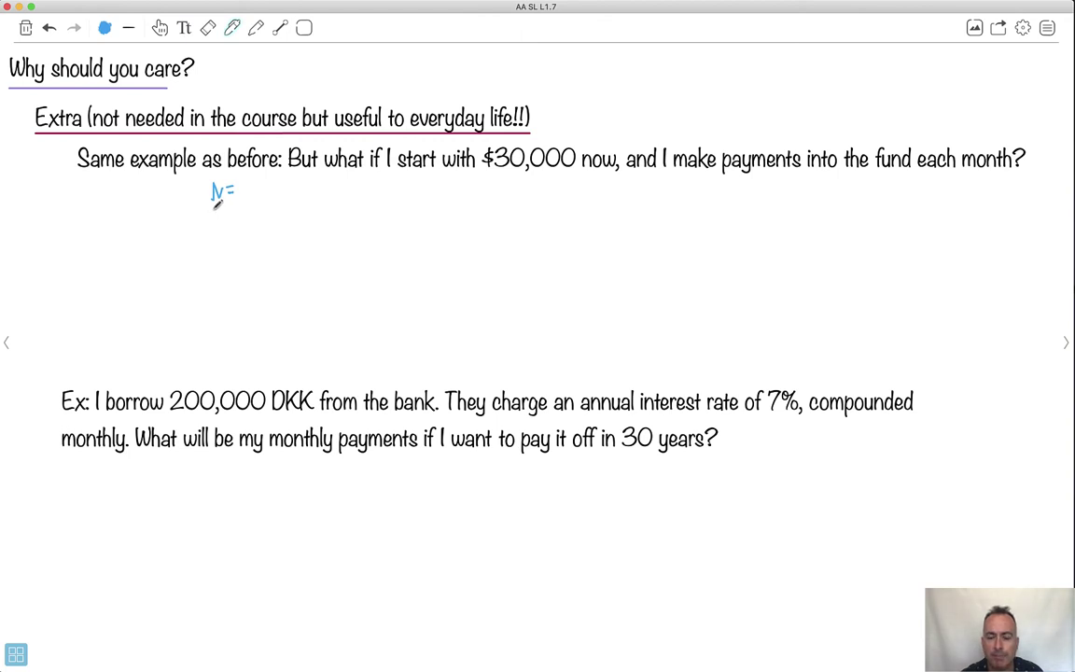
pyautogui.moveTo(211, 210); pyautogui.dragTo(223, 210)
pyautogui.moveTo(216, 210)
pyautogui.mouseDown()
pyautogui.moveTo(217, 220)
pyautogui.moveTo(248, 213)
pyautogui.moveTo(217, 239)
pyautogui.moveTo(234, 238)
pyautogui.moveTo(230, 272)
pyautogui.moveTo(251, 273)
pyautogui.moveTo(225, 295)
pyautogui.moveTo(247, 307)
pyautogui.moveTo(224, 331)
pyautogui.moveTo(243, 329)
pyautogui.moveTo(235, 372)
pyautogui.moveTo(259, 353)
pyautogui.moveTo(259, 330)
pyautogui.mouseUp()
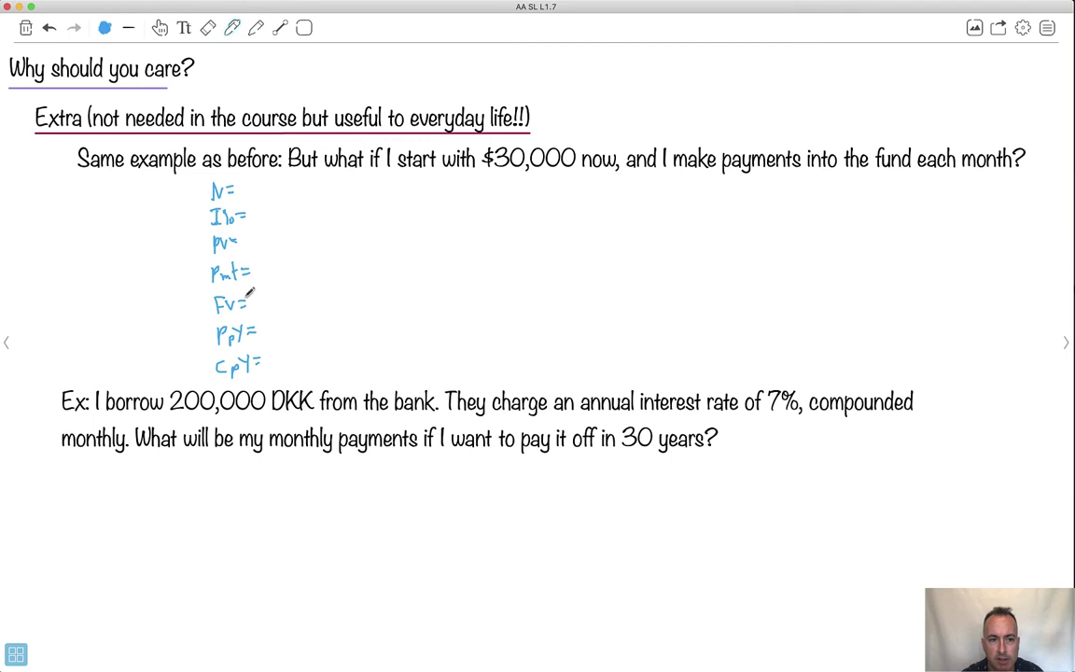
# - Reposition the savings question text box above the labels
pyautogui.click(160, 27)
pyautogui.moveTo(179, 162)
pyautogui.mouseDown()
pyautogui.moveTo(222, 193)
pyautogui.moveTo(172, 165)
pyautogui.mouseUp()
pyautogui.click(257, 278)
pyautogui.moveTo(285, 364); pyautogui.dragTo(201, 200)
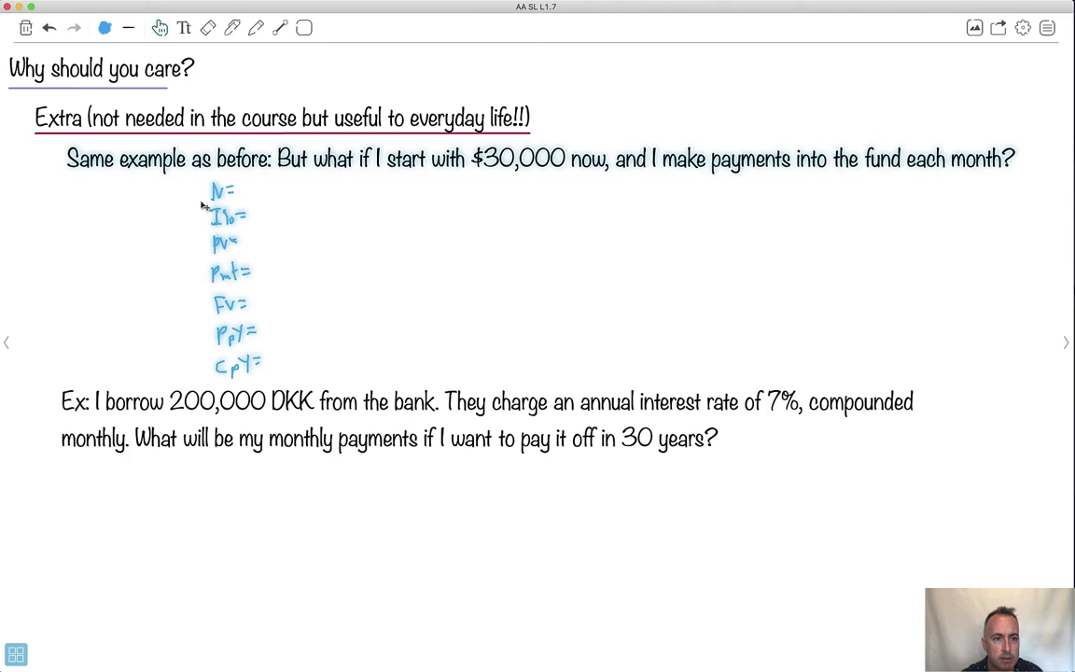
# - Write N=, PV=, Pmt=, FV=, PpY= and CpY= under the loan question
pyautogui.click(204, 205)
pyautogui.click(289, 244)
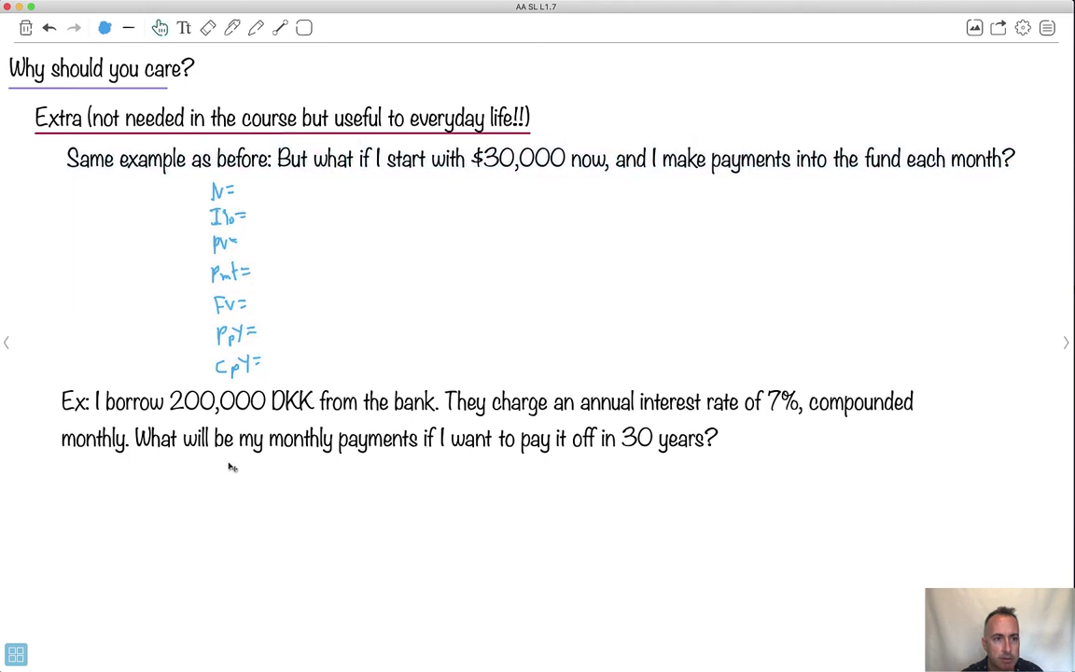
pyautogui.click(231, 28)
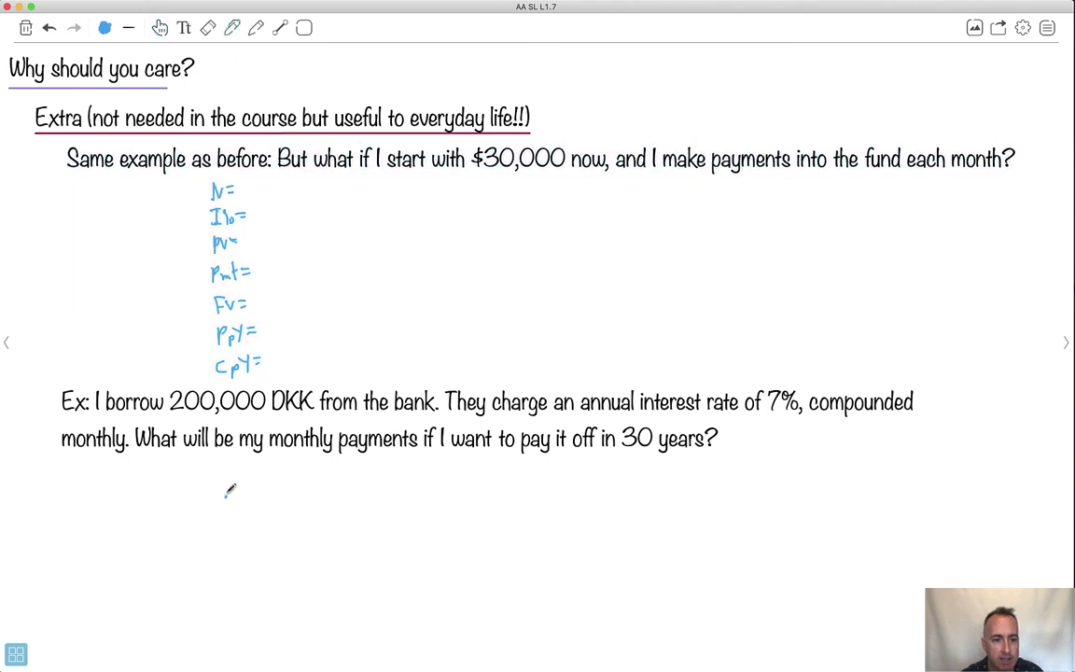
pyautogui.moveTo(225, 497); pyautogui.dragTo(247, 482)
pyautogui.moveTo(239, 491)
pyautogui.mouseDown()
pyautogui.moveTo(221, 516)
pyautogui.moveTo(227, 534)
pyautogui.moveTo(238, 515)
pyautogui.moveTo(248, 531)
pyautogui.moveTo(256, 513)
pyautogui.moveTo(242, 551)
pyautogui.mouseUp()
pyautogui.moveTo(246, 555)
pyautogui.mouseDown()
pyautogui.moveTo(257, 550)
pyautogui.moveTo(234, 583)
pyautogui.moveTo(254, 581)
pyautogui.mouseUp()
pyautogui.moveTo(257, 580)
pyautogui.mouseDown()
pyautogui.moveTo(266, 586)
pyautogui.moveTo(229, 624)
pyautogui.mouseUp()
pyautogui.moveTo(228, 610); pyautogui.dragTo(248, 612)
pyautogui.moveTo(232, 650)
pyautogui.mouseDown()
pyautogui.moveTo(260, 628)
pyautogui.moveTo(252, 653)
pyautogui.moveTo(288, 657)
pyautogui.mouseUp()
pyautogui.moveTo(279, 663)
pyautogui.mouseDown()
pyautogui.moveTo(289, 663)
pyautogui.moveTo(274, 624)
pyautogui.mouseUp()
pyautogui.moveTo(266, 631); pyautogui.dragTo(274, 629)
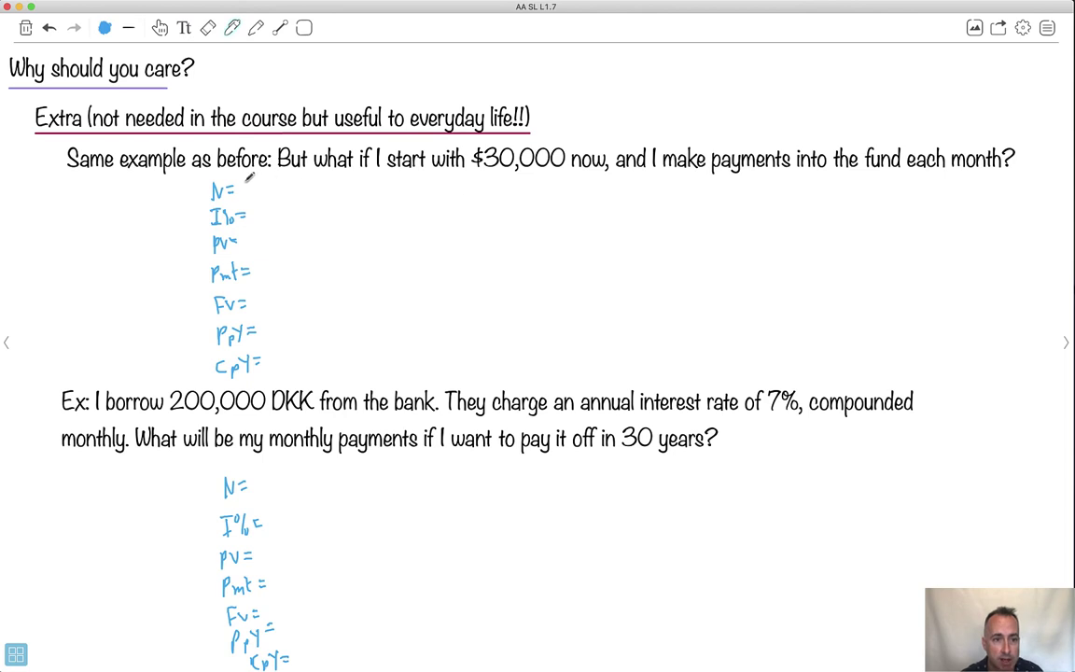
# - Fill in N = (30)(12) = 360 in the savings list
pyautogui.moveTo(246, 183); pyautogui.dragTo(249, 191)
pyautogui.moveTo(254, 184); pyautogui.dragTo(240, 192)
pyautogui.moveTo(262, 182)
pyautogui.mouseDown()
pyautogui.moveTo(263, 192)
pyautogui.moveTo(337, 184)
pyautogui.mouseUp()
pyautogui.moveTo(252, 210); pyautogui.dragTo(274, 219)
# - Fill in I% = 7.1, PV = 30 000, a boxed Pmt and FV = 1 000 000 in the savings list
pyautogui.click(267, 215)
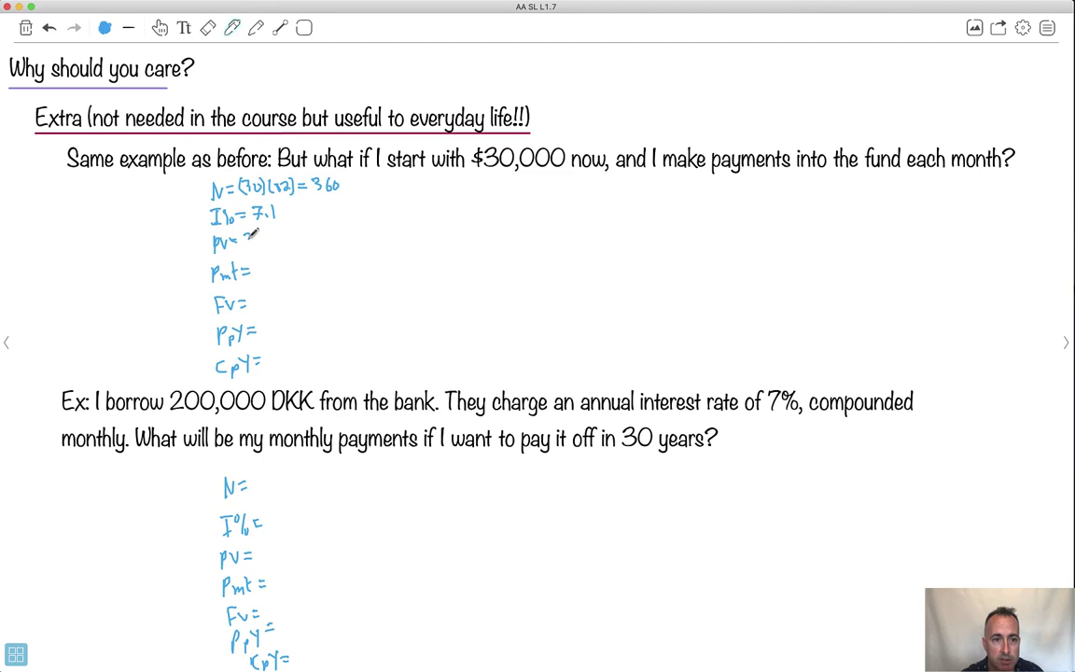
pyautogui.moveTo(254, 235)
pyautogui.mouseDown()
pyautogui.moveTo(248, 244)
pyautogui.moveTo(260, 238)
pyautogui.mouseUp()
pyautogui.moveTo(270, 237); pyautogui.dragTo(283, 236)
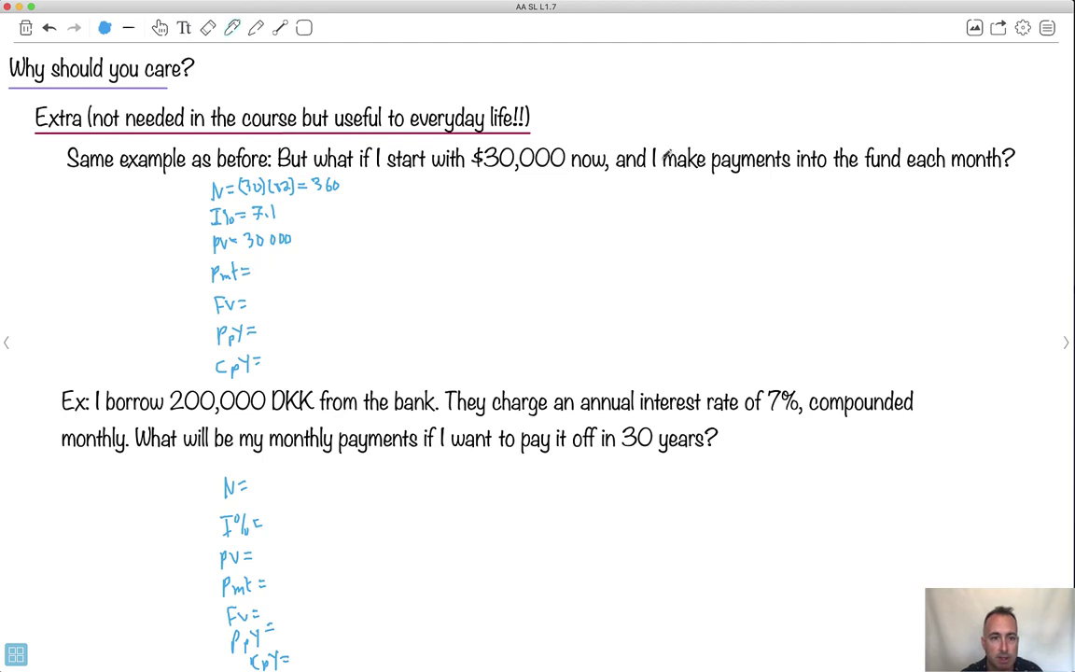
pyautogui.moveTo(257, 263)
pyautogui.mouseDown()
pyautogui.moveTo(294, 276)
pyautogui.moveTo(295, 261)
pyautogui.moveTo(256, 263)
pyautogui.mouseUp()
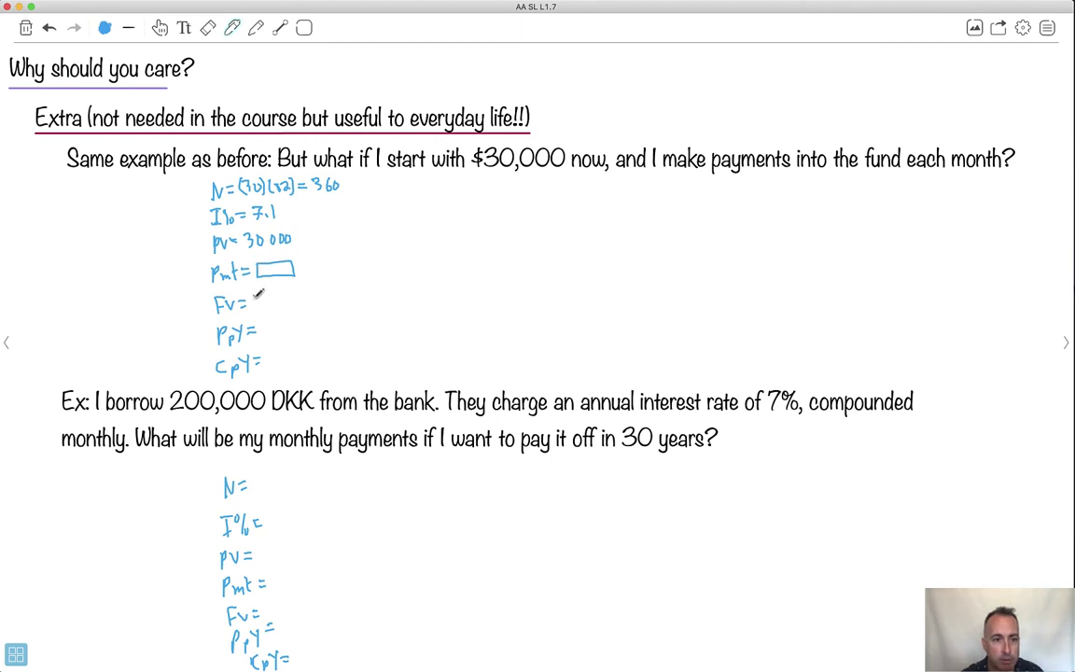
pyautogui.moveTo(258, 293)
pyautogui.mouseDown()
pyautogui.moveTo(303, 283)
pyautogui.moveTo(313, 295)
pyautogui.moveTo(267, 334)
pyautogui.moveTo(268, 367)
pyautogui.moveTo(284, 366)
pyautogui.mouseUp()
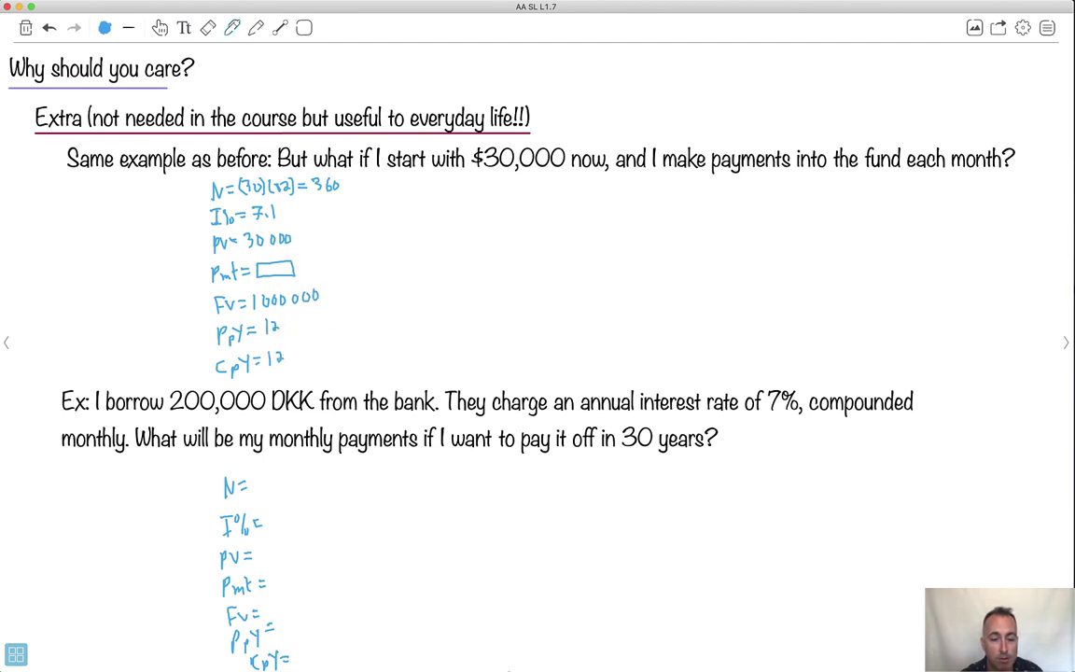
pyautogui.moveTo(560, 665)
pyautogui.click(538, 635)
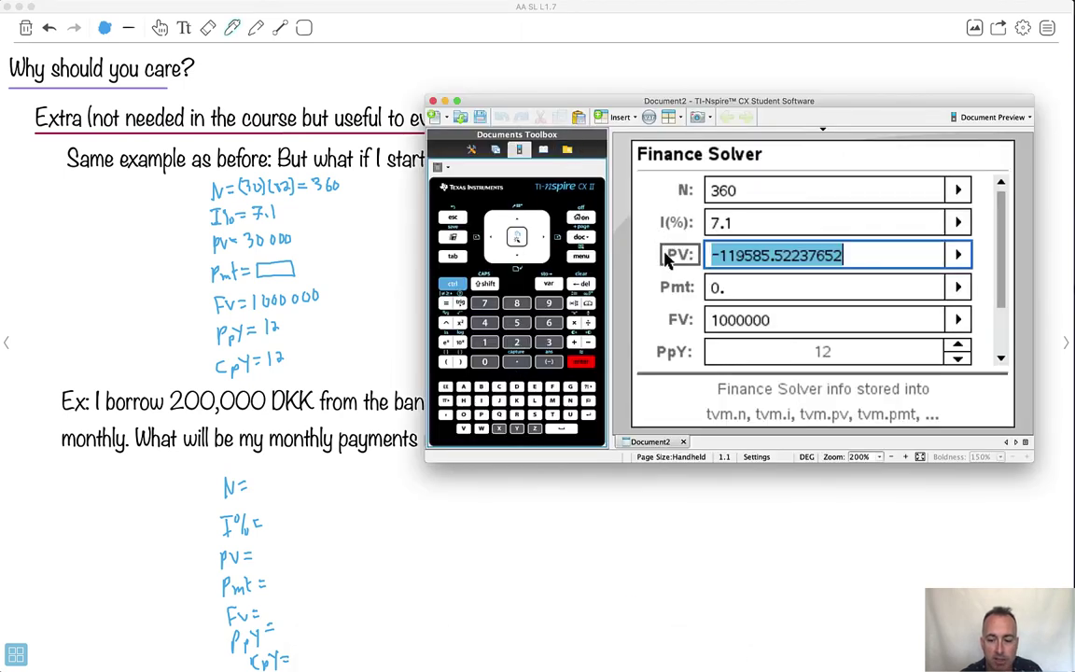
# - Set PV to -30000 and solve for the monthly payment, -602.04334155417
pyautogui.press('BackSpace')
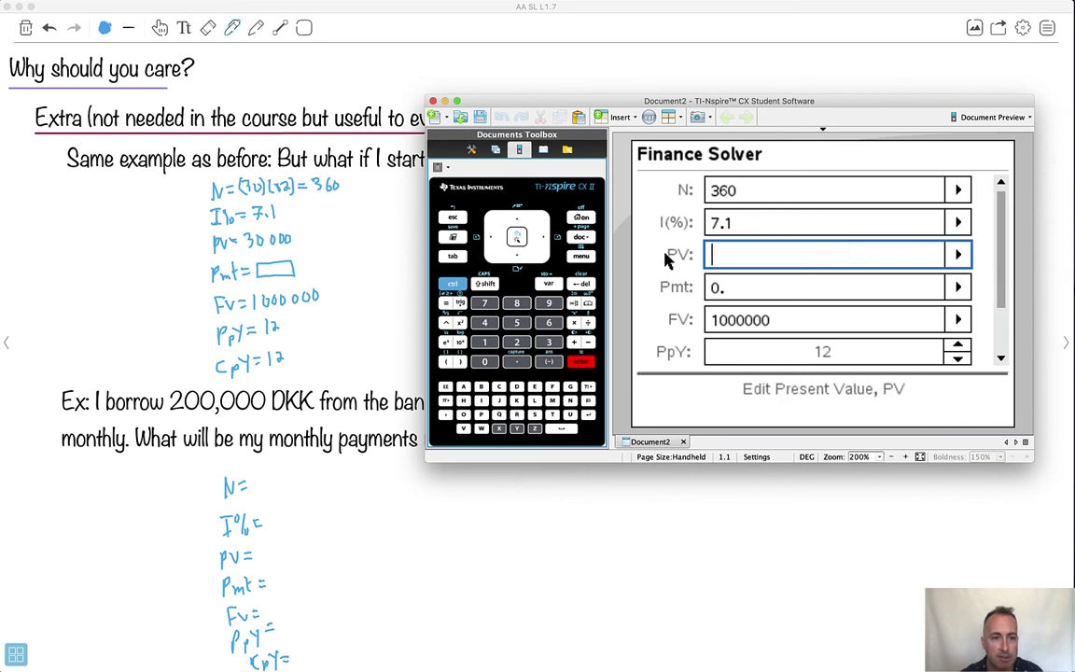
pyautogui.write('30000')
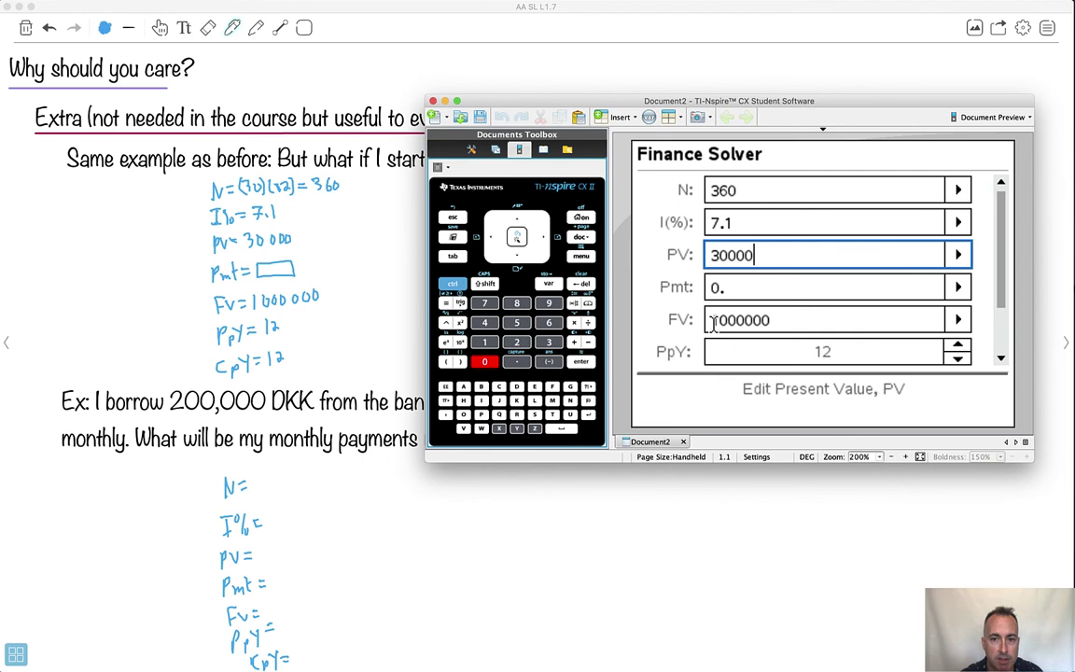
pyautogui.click(714, 254)
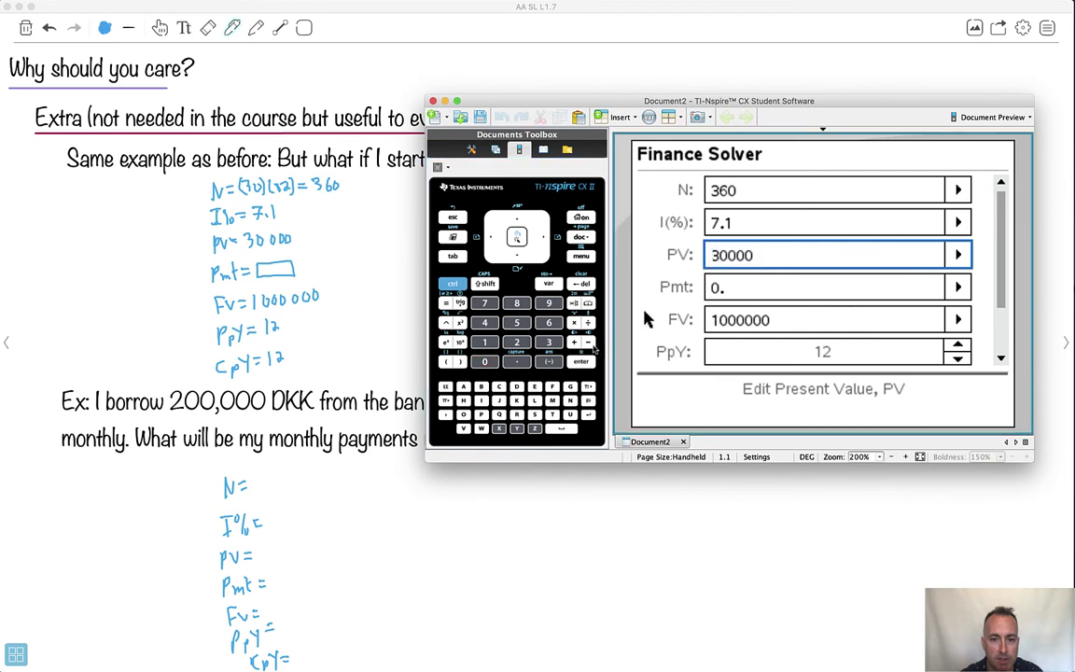
pyautogui.write('-')
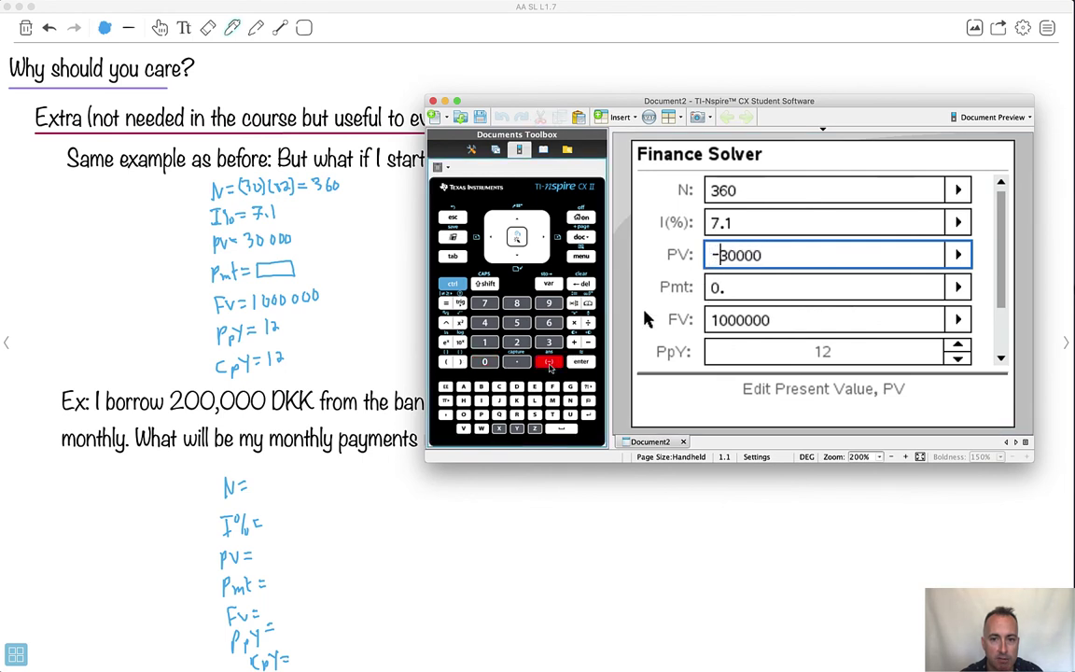
pyautogui.click(730, 288)
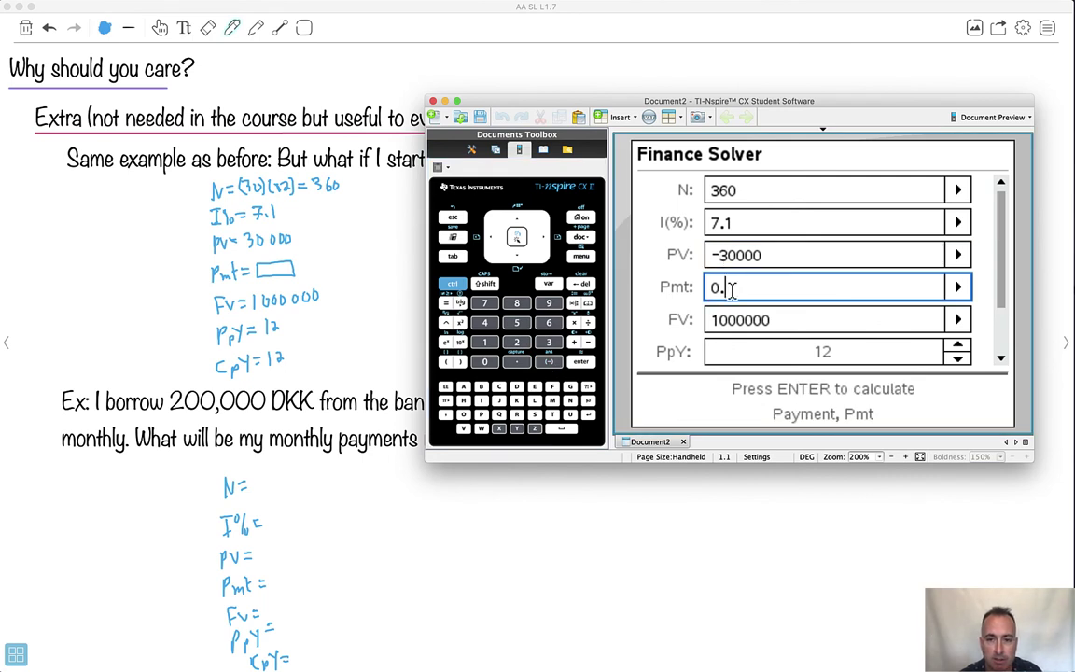
pyautogui.press('Return')
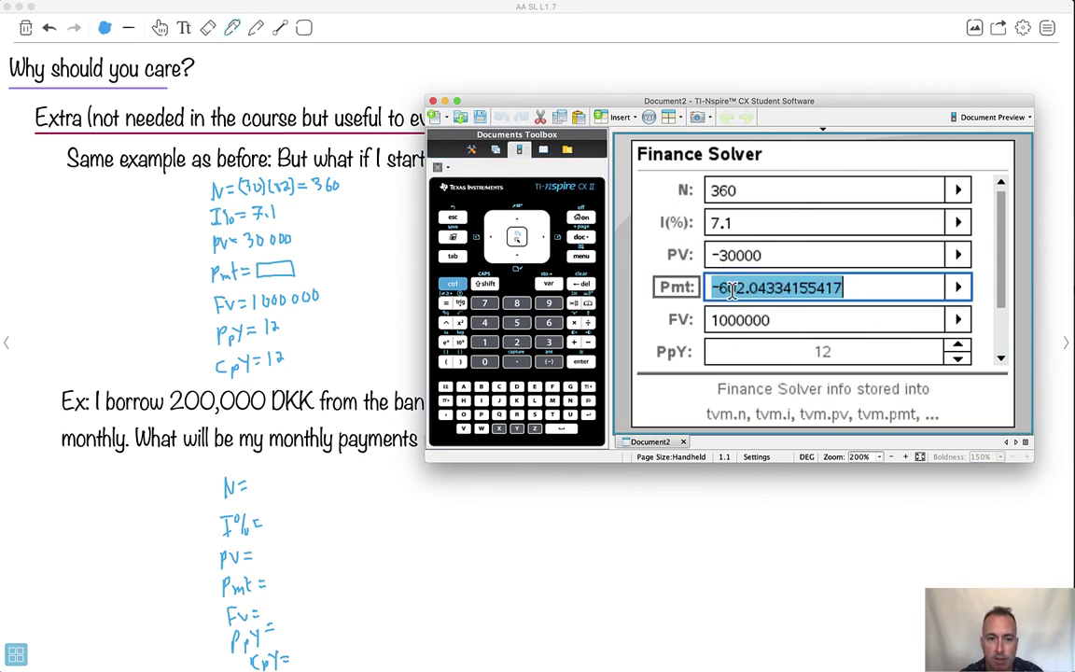
# - Move the solver window down and begin writing 'Payments/month' in the notes
pyautogui.moveTo(514, 110); pyautogui.dragTo(512, 198)
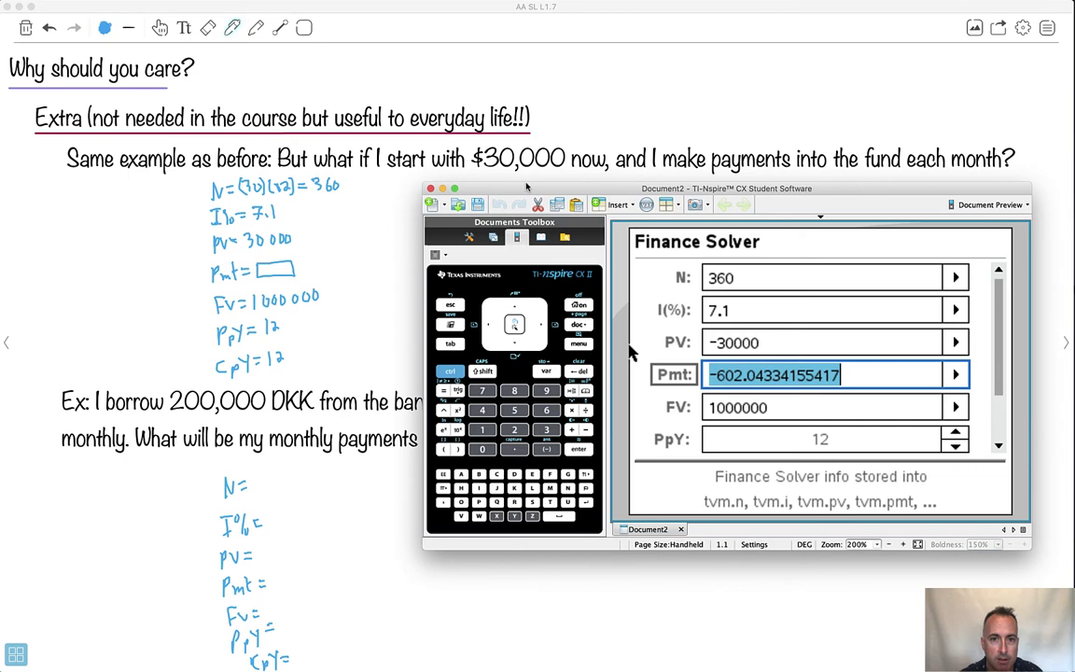
pyautogui.moveTo(477, 186); pyautogui.dragTo(465, 250)
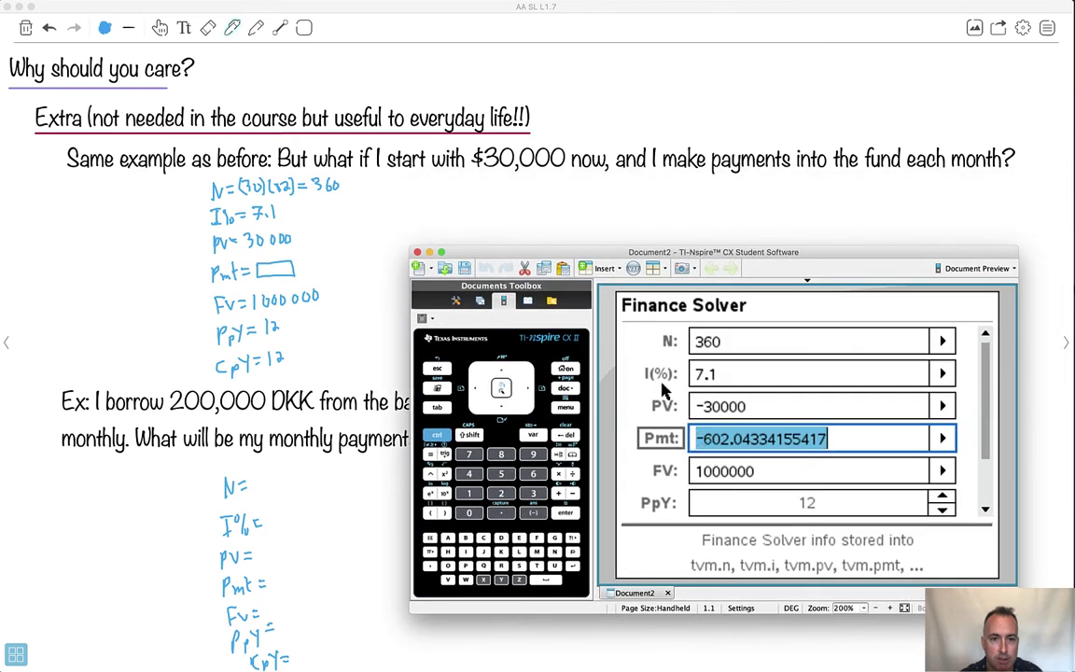
pyautogui.click(517, 221)
pyautogui.moveTo(516, 221)
pyautogui.mouseDown()
pyautogui.moveTo(545, 230)
pyautogui.moveTo(582, 205)
pyautogui.moveTo(584, 221)
pyautogui.moveTo(651, 203)
pyautogui.moveTo(688, 211)
pyautogui.mouseUp()
# - Write '= 602' after Payments/month and compare it with the Finance Solver result
pyautogui.moveTo(675, 218); pyautogui.dragTo(717, 209)
pyautogui.moveTo(724, 208); pyautogui.dragTo(735, 215)
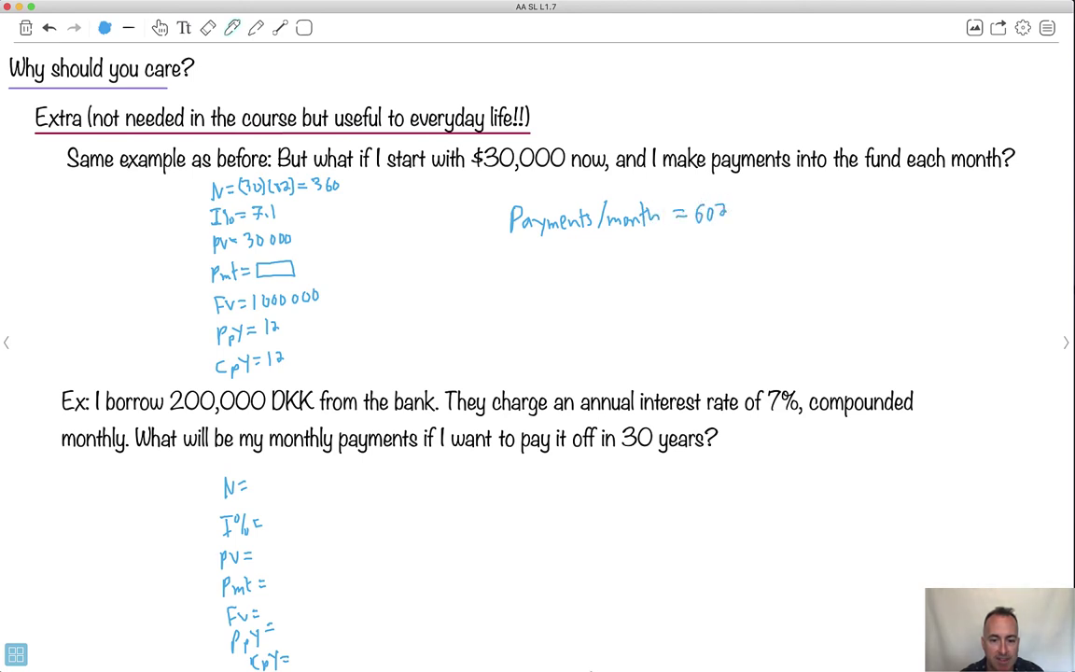
pyautogui.moveTo(586, 657)
pyautogui.click(543, 654)
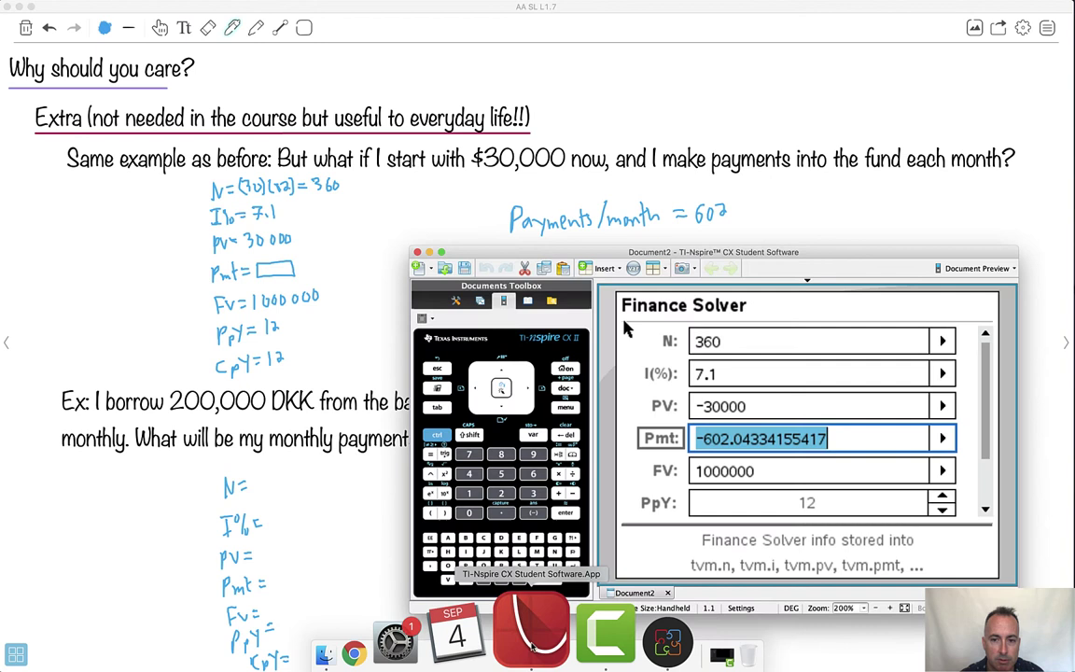
# - Draw a box around the 602 payment result, then flip to the next page and back
pyautogui.click(493, 194)
pyautogui.moveTo(495, 191)
pyautogui.mouseDown()
pyautogui.moveTo(502, 243)
pyautogui.moveTo(744, 238)
pyautogui.moveTo(729, 181)
pyautogui.moveTo(499, 188)
pyautogui.mouseUp()
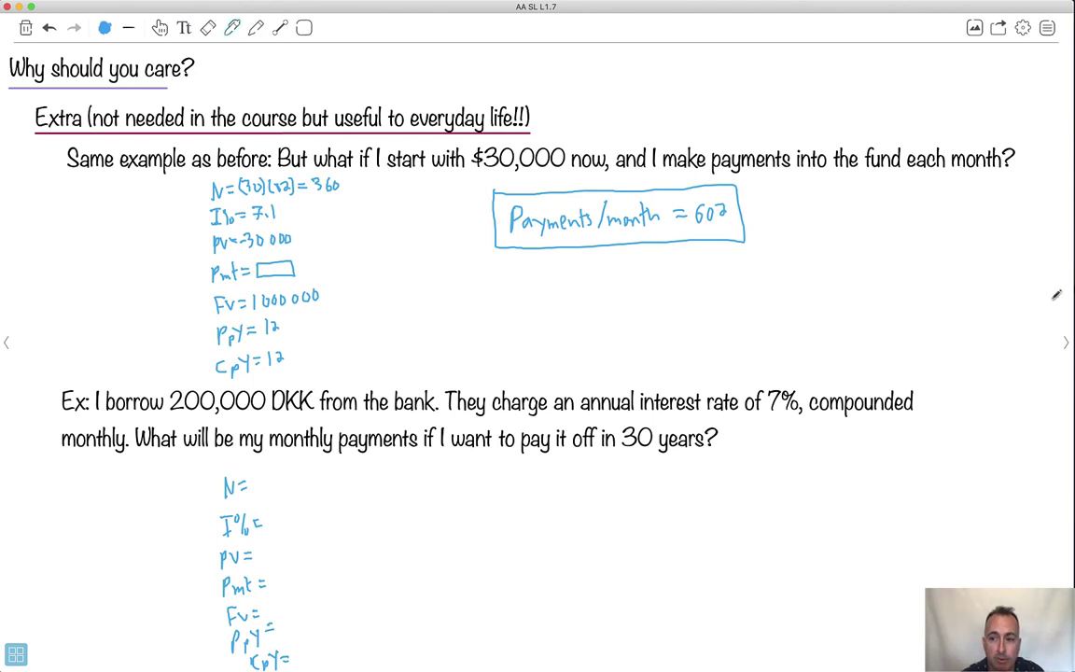
pyautogui.click(1061, 342)
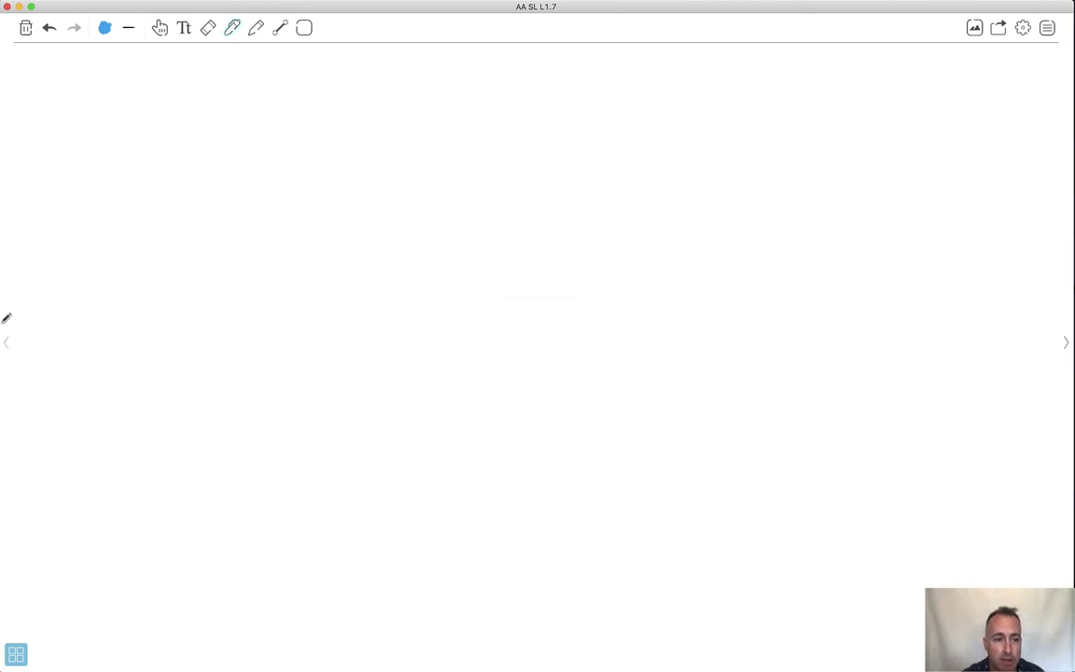
pyautogui.click(6, 340)
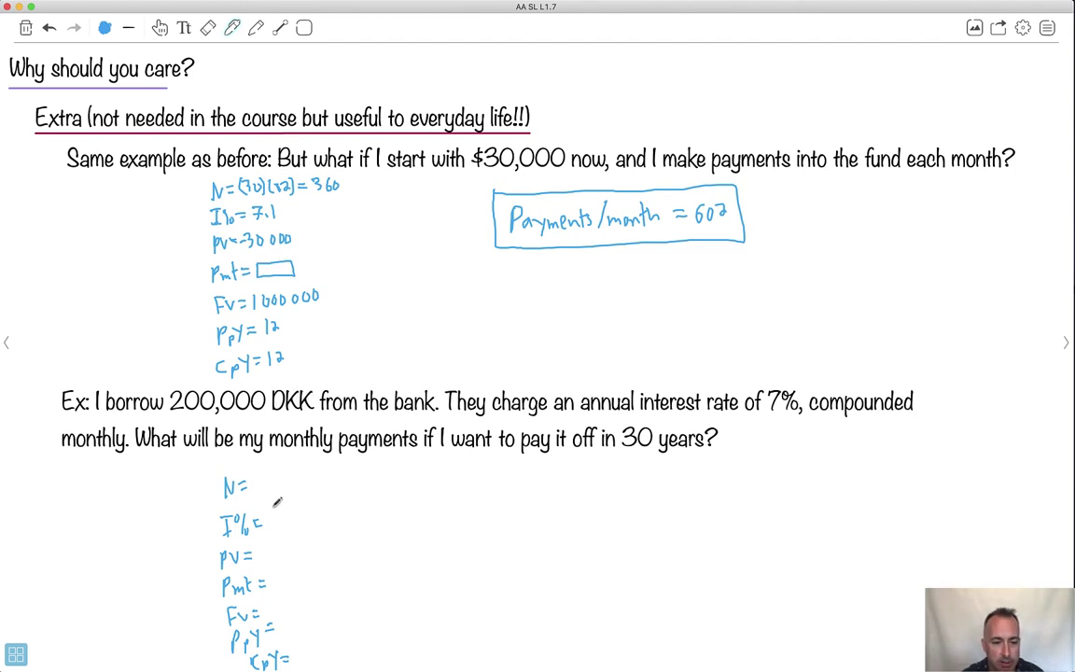
# - Write the loan values I%=7, PpY=12, CpY=12, FV=0 and PV=200 000
pyautogui.moveTo(272, 511); pyautogui.dragTo(283, 519)
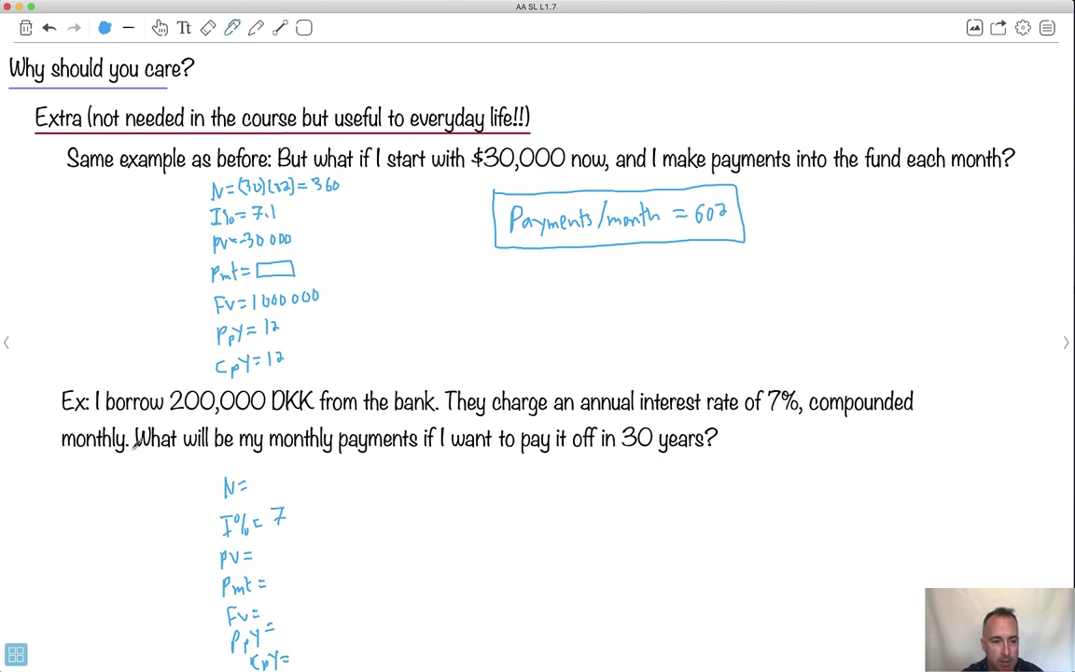
pyautogui.moveTo(290, 613)
pyautogui.mouseDown()
pyautogui.moveTo(290, 628)
pyautogui.moveTo(303, 626)
pyautogui.moveTo(299, 663)
pyautogui.mouseUp()
pyautogui.moveTo(304, 654); pyautogui.dragTo(313, 661)
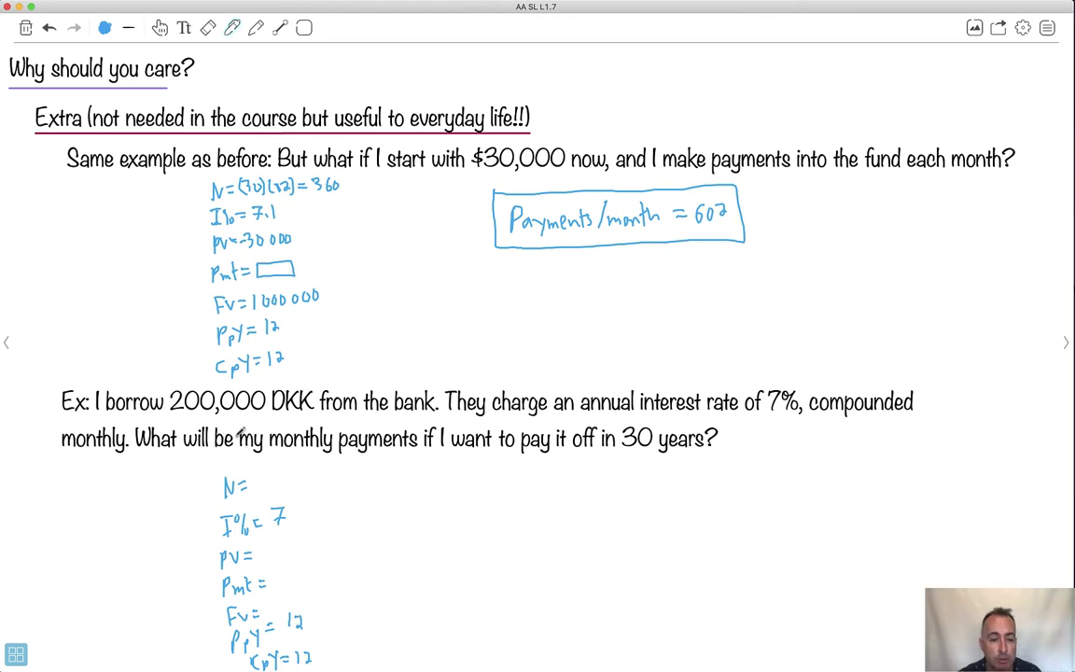
pyautogui.moveTo(269, 604); pyautogui.dragTo(268, 612)
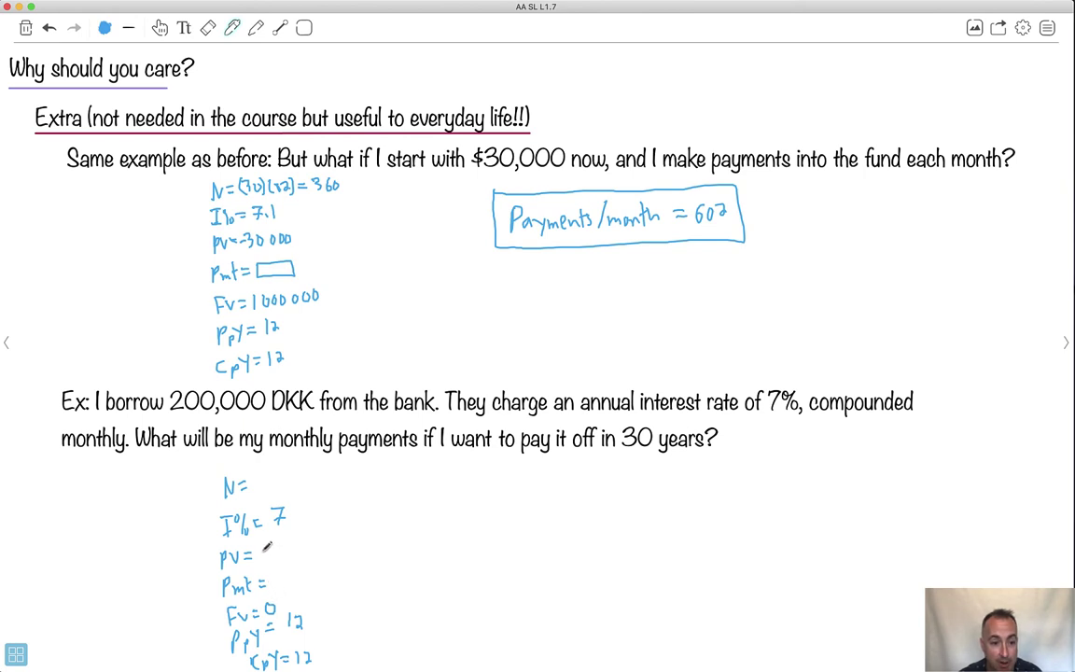
pyautogui.moveTo(263, 545); pyautogui.dragTo(323, 549)
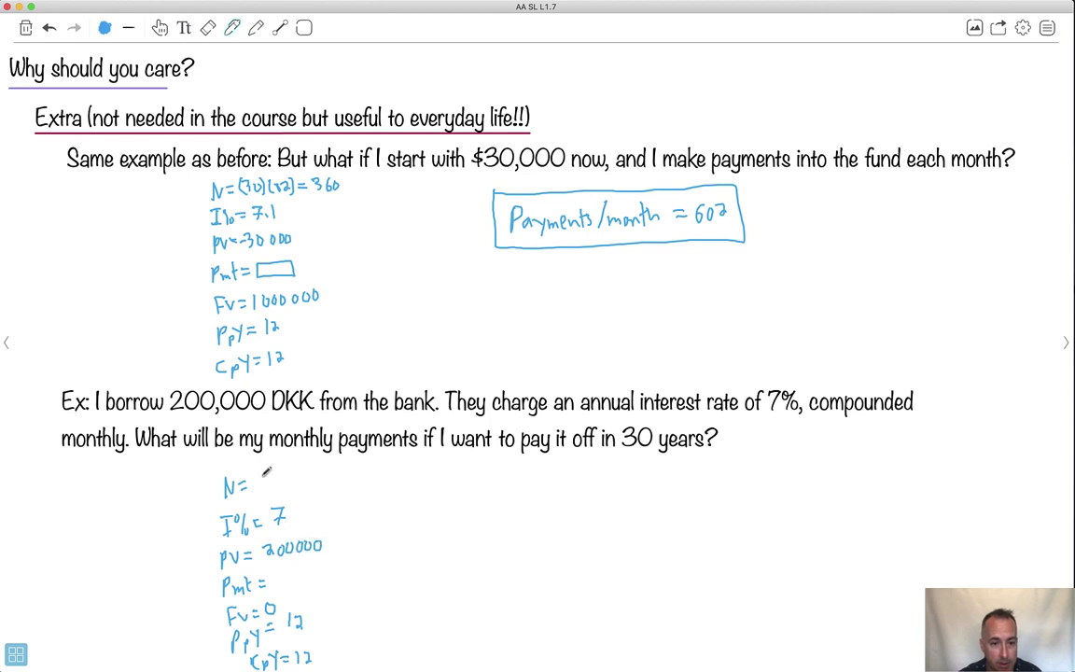
# - Write N=(30)(12)=360 and draw an empty box after Pmt as the unknown
pyautogui.moveTo(253, 476)
pyautogui.mouseDown()
pyautogui.moveTo(254, 490)
pyautogui.moveTo(269, 477)
pyautogui.moveTo(245, 493)
pyautogui.moveTo(284, 491)
pyautogui.mouseUp()
pyautogui.moveTo(292, 474); pyautogui.dragTo(300, 485)
pyautogui.moveTo(300, 471)
pyautogui.mouseDown()
pyautogui.moveTo(301, 491)
pyautogui.moveTo(316, 477)
pyautogui.mouseUp()
pyautogui.moveTo(308, 483); pyautogui.dragTo(317, 482)
pyautogui.moveTo(321, 473); pyautogui.dragTo(334, 482)
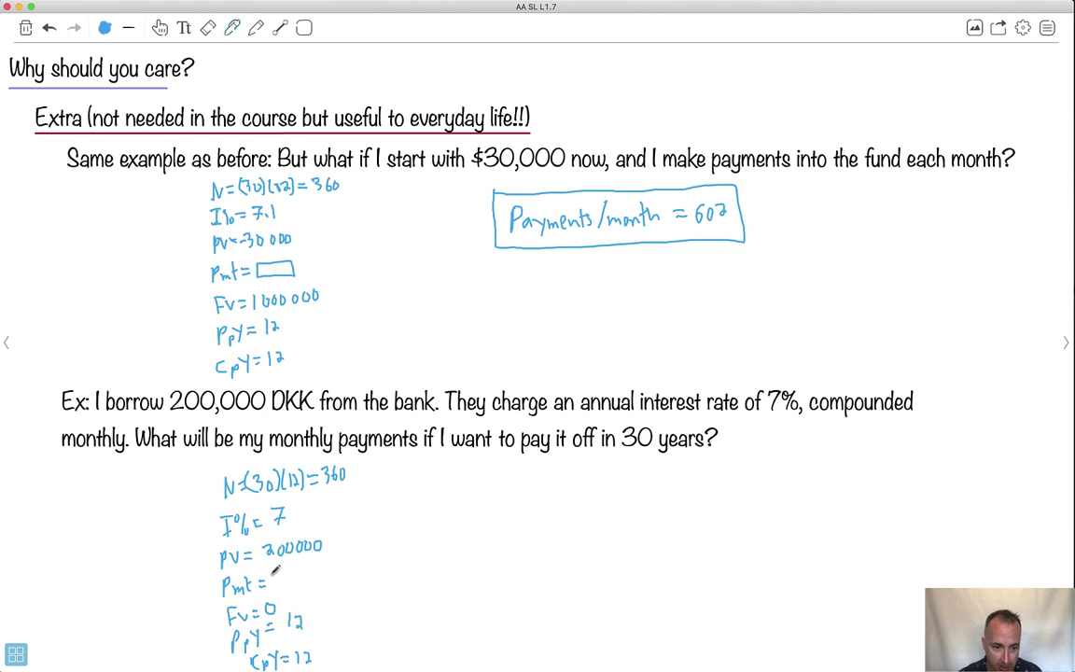
pyautogui.moveTo(274, 586)
pyautogui.mouseDown()
pyautogui.moveTo(315, 578)
pyautogui.moveTo(311, 560)
pyautogui.moveTo(276, 567)
pyautogui.mouseUp()
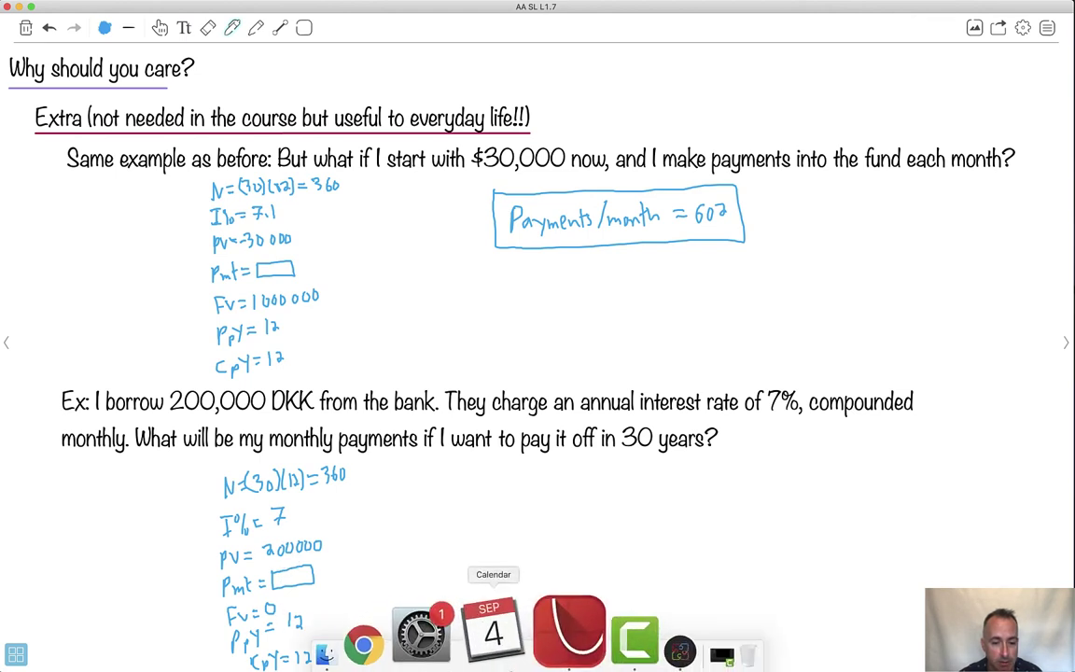
# - In Finance Solver, change I(%) from 7.1 to 7, set PV to 200000, and clear Pmt
pyautogui.click(706, 659)
pyautogui.moveTo(520, 253); pyautogui.dragTo(307, 34)
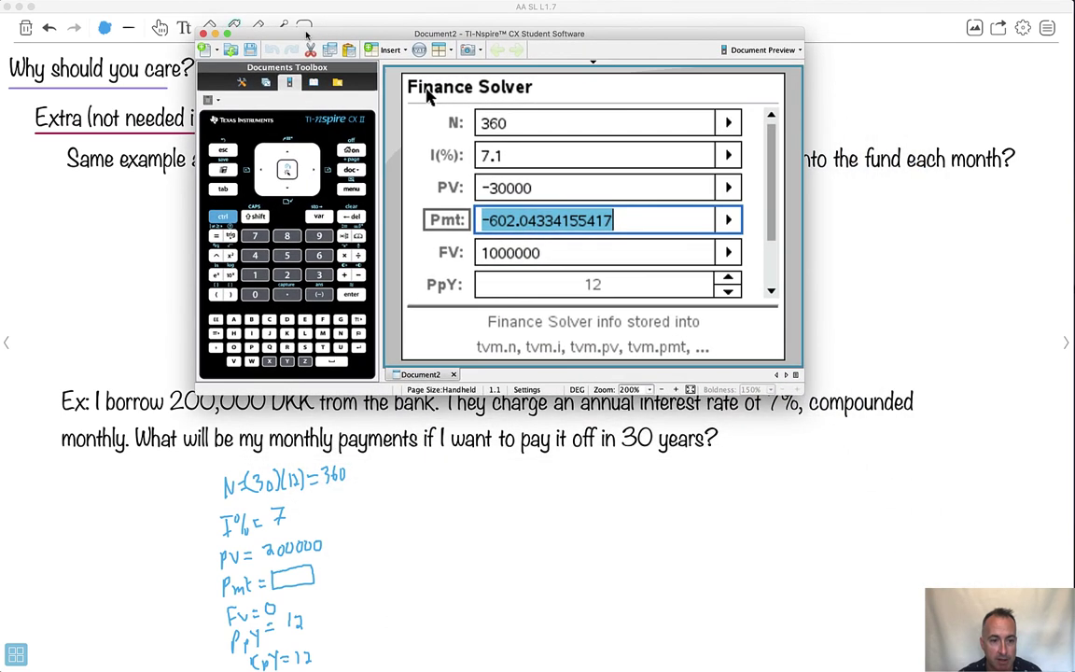
pyautogui.click(506, 159)
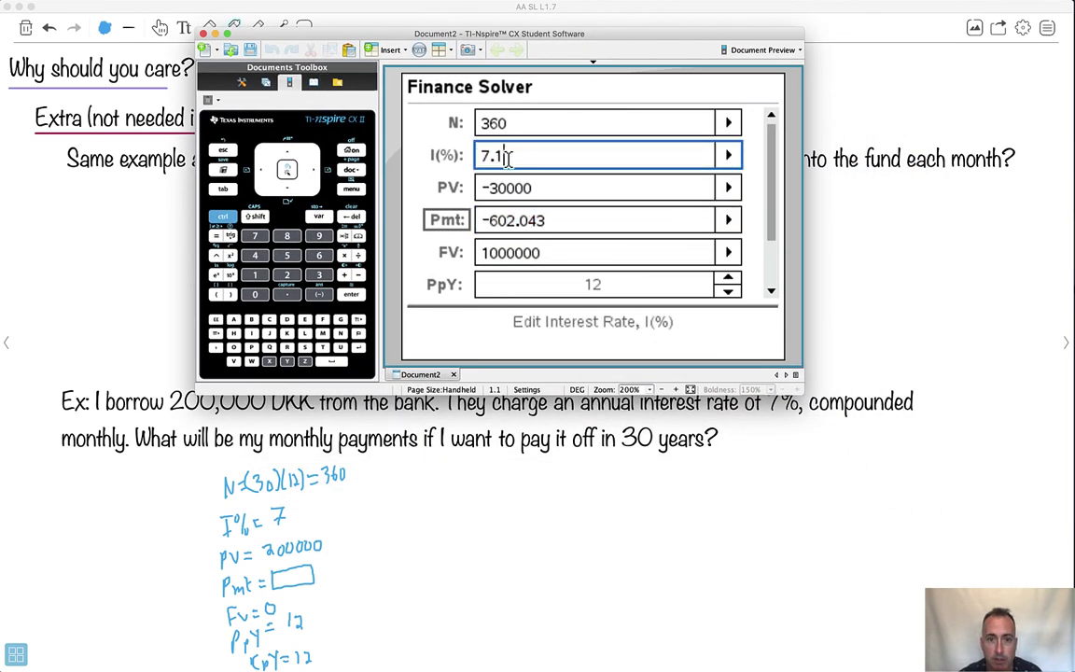
pyautogui.press('BackSpace')
pyautogui.press('BackSpace')
pyautogui.press('Tab')
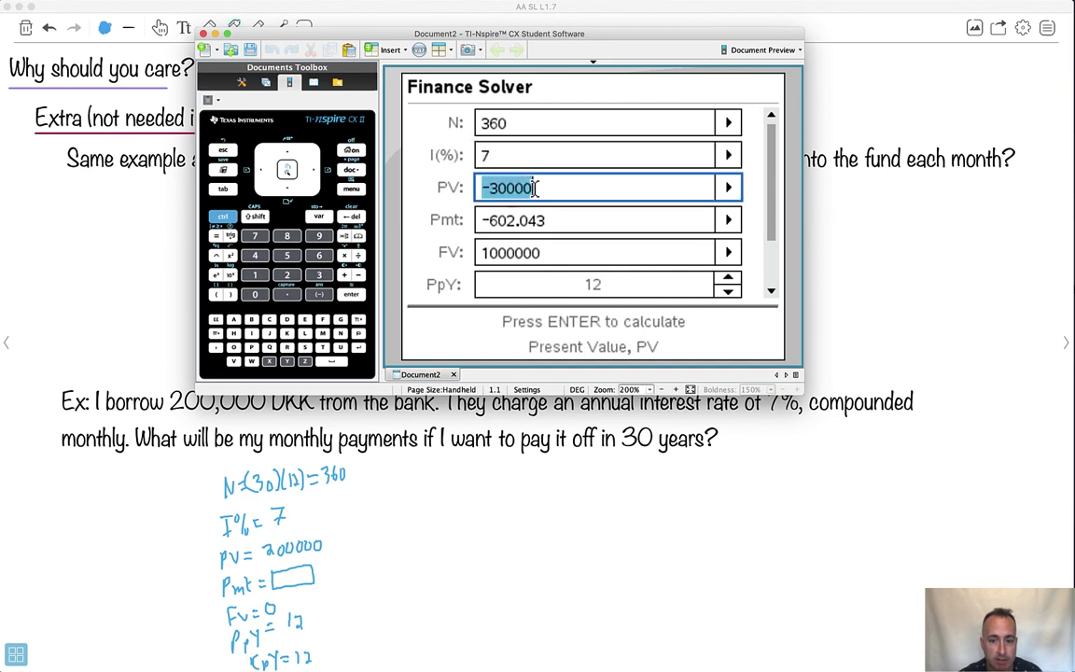
pyautogui.press('BackSpace')
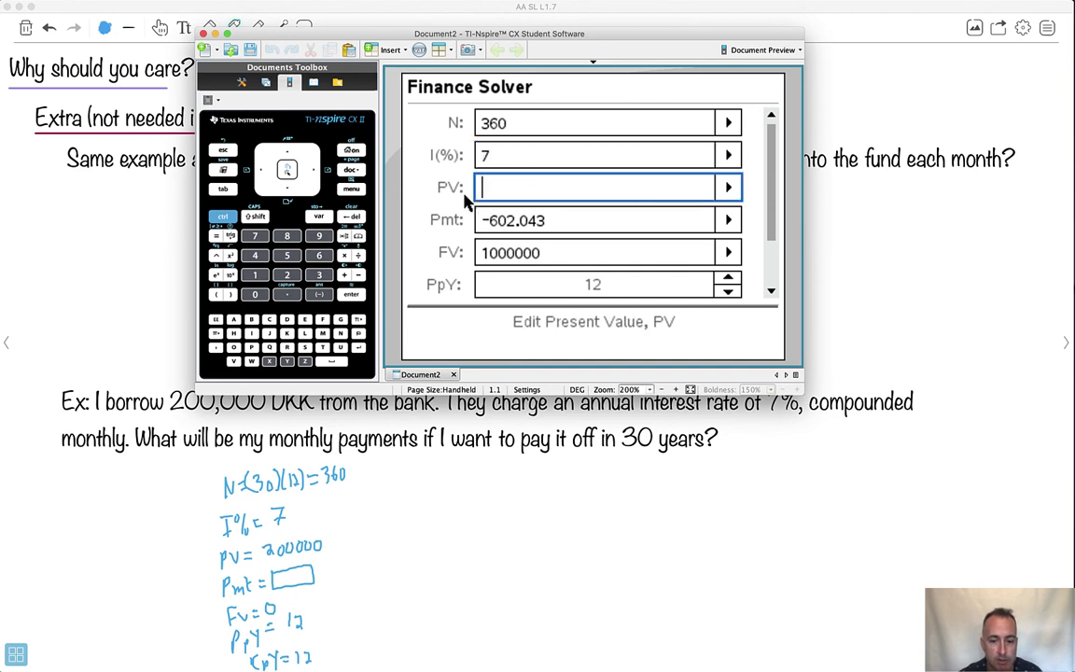
pyautogui.write('20')
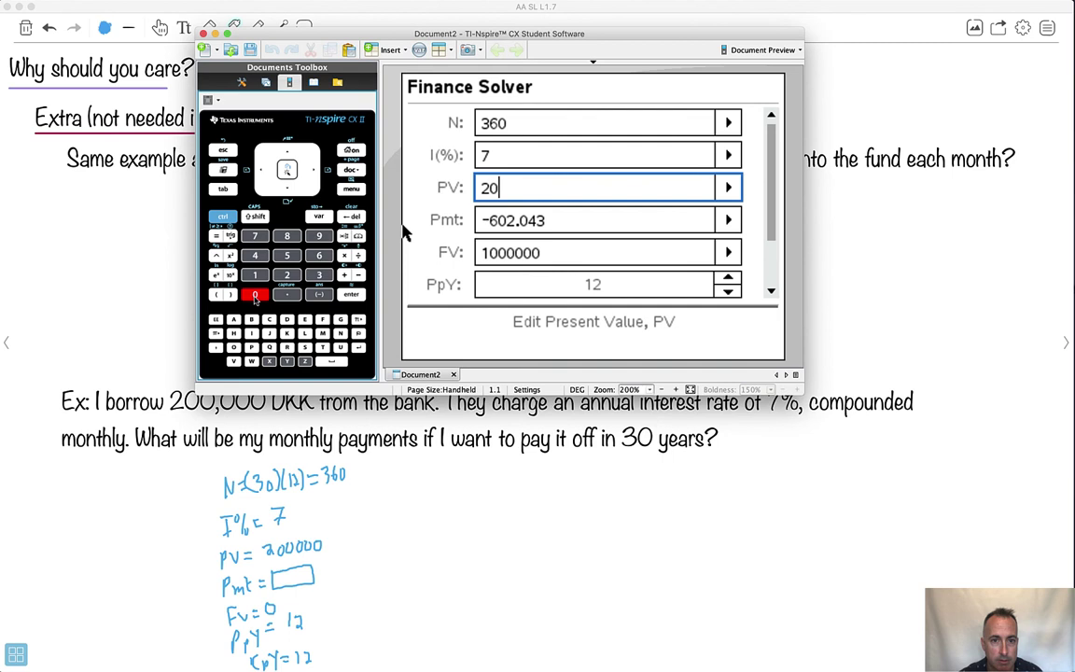
pyautogui.write('0000')
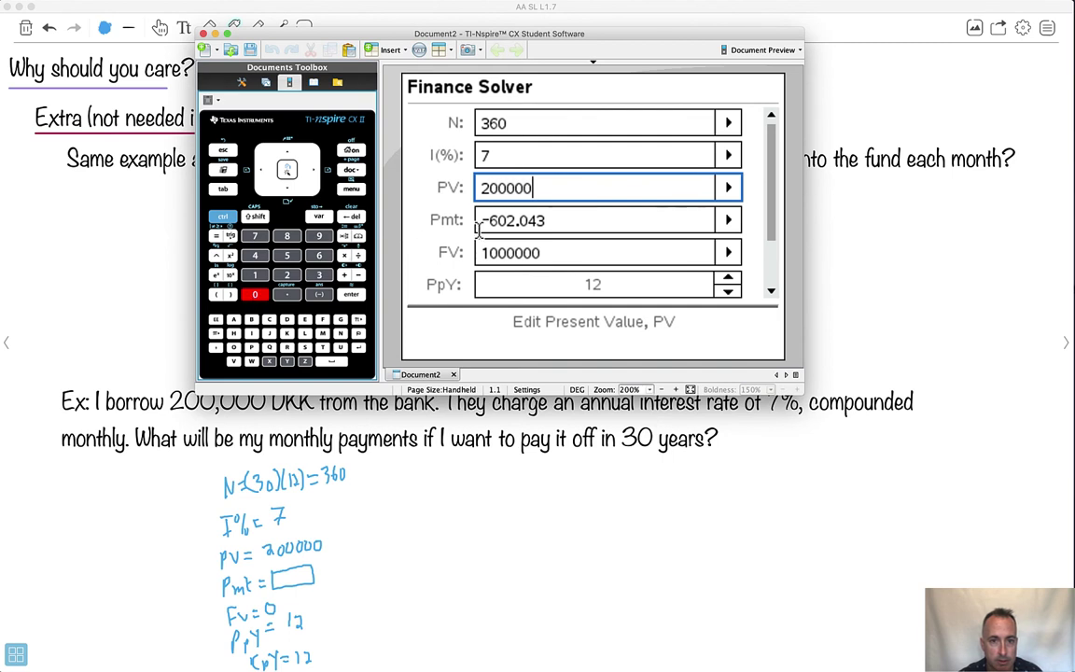
pyautogui.click(547, 221)
pyautogui.press('BackSpace')
pyautogui.press('BackSpace')
pyautogui.press('BackSpace')
pyautogui.press('BackSpace')
pyautogui.press('BackSpace')
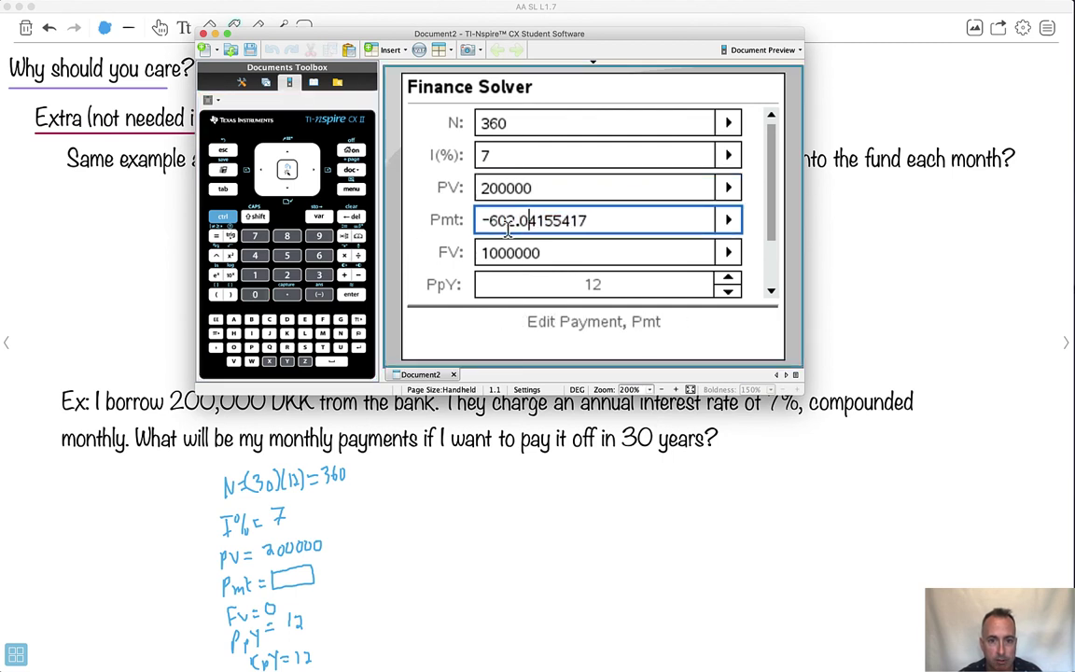
pyautogui.press('BackSpace')
pyautogui.doubleClick(556, 220)
pyautogui.press('BackSpace')
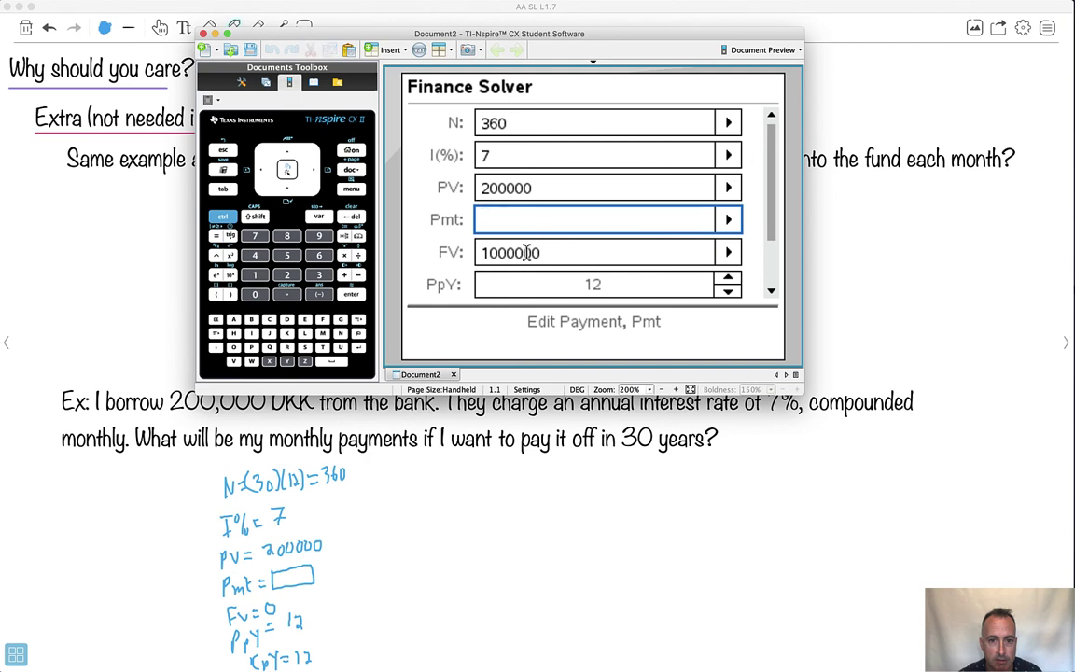
# - Set FV to 0, solve Pmt as -1330.6049903584, and write 1330 in the notes
pyautogui.click(546, 253)
pyautogui.press('BackSpace')
pyautogui.press('BackSpace')
pyautogui.press('BackSpace')
pyautogui.press('BackSpace')
pyautogui.press('BackSpace')
pyautogui.press('BackSpace')
pyautogui.press('BackSpace')
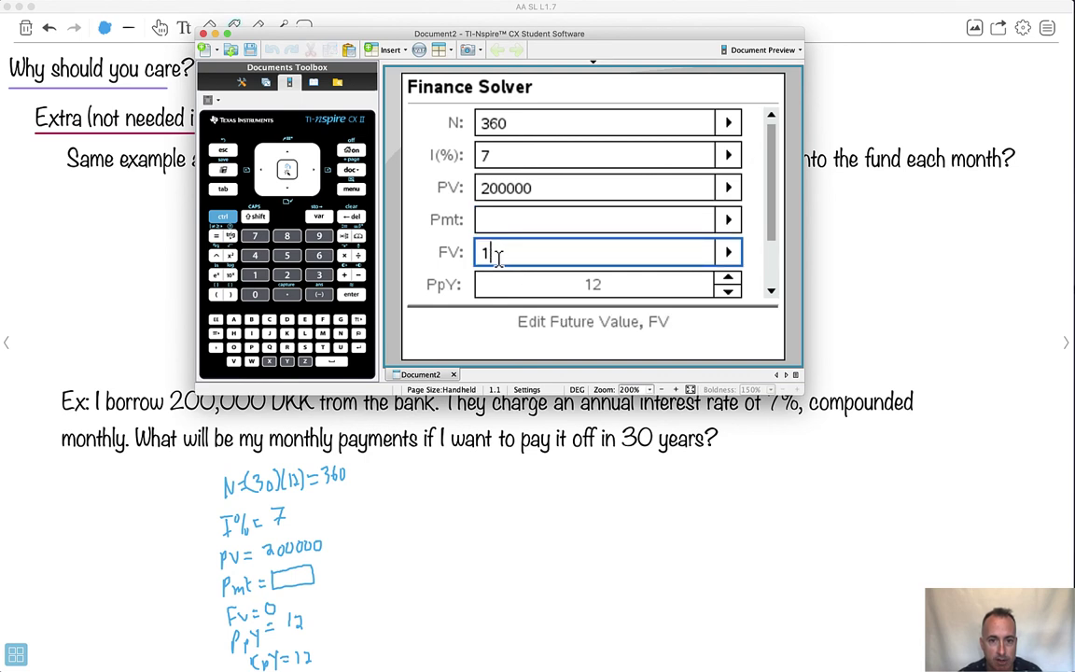
pyautogui.write('0')
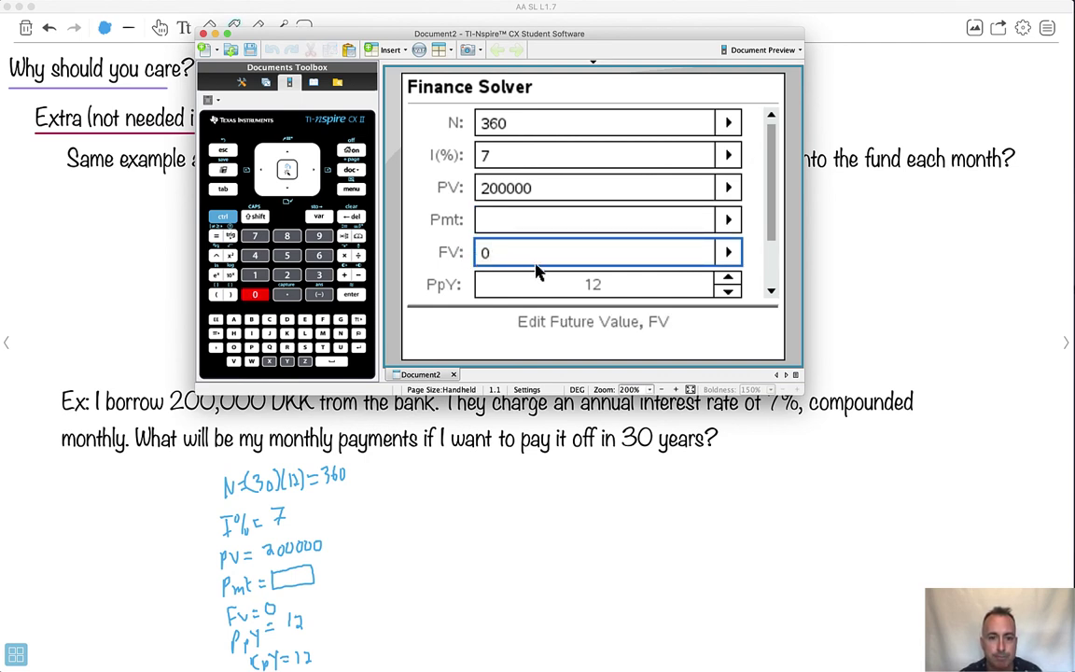
pyautogui.click(512, 222)
pyautogui.press('Return')
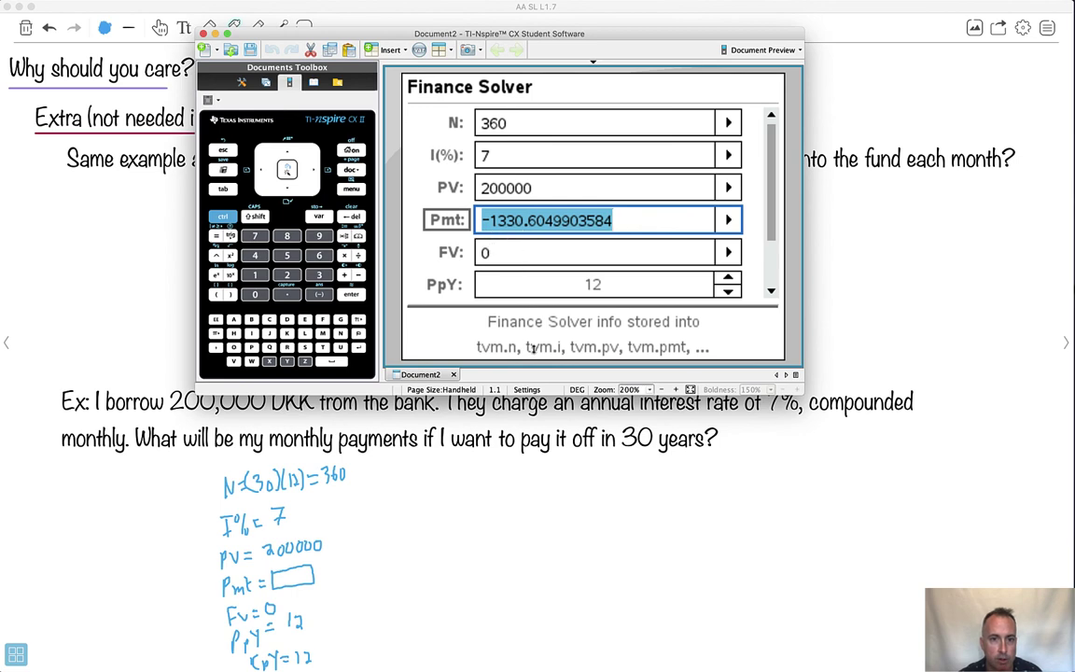
pyautogui.click(516, 555)
pyautogui.moveTo(512, 549)
pyautogui.mouseDown()
pyautogui.moveTo(512, 573)
pyautogui.moveTo(539, 570)
pyautogui.moveTo(552, 549)
pyautogui.mouseUp()
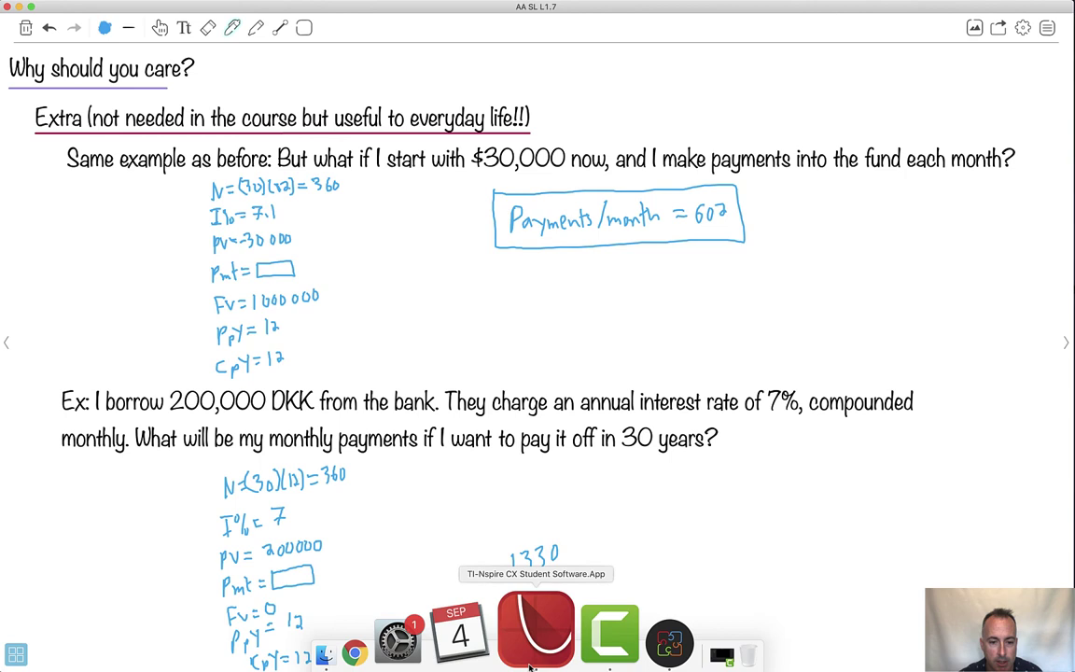
# - Check the solver, then write '1330.61 /month' beside the loan list and box it
pyautogui.click(530, 630)
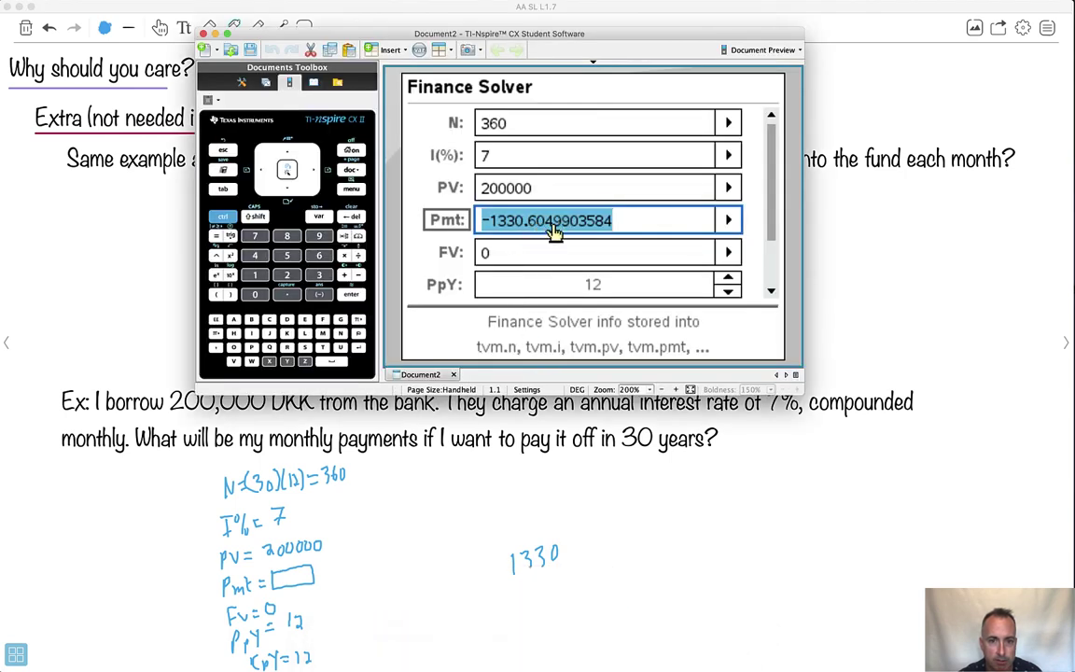
pyautogui.click(566, 558)
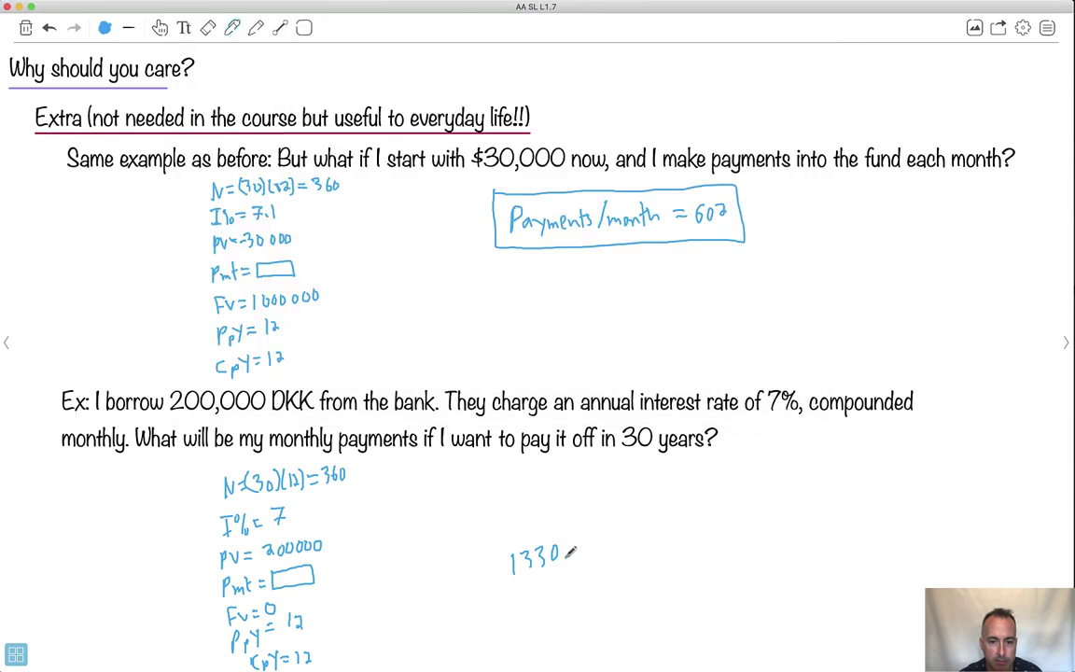
pyautogui.moveTo(580, 540); pyautogui.dragTo(580, 551)
pyautogui.moveTo(586, 538)
pyautogui.mouseDown()
pyautogui.moveTo(585, 554)
pyautogui.moveTo(613, 554)
pyautogui.moveTo(672, 534)
pyautogui.mouseUp()
pyautogui.moveTo(671, 520); pyautogui.dragTo(680, 530)
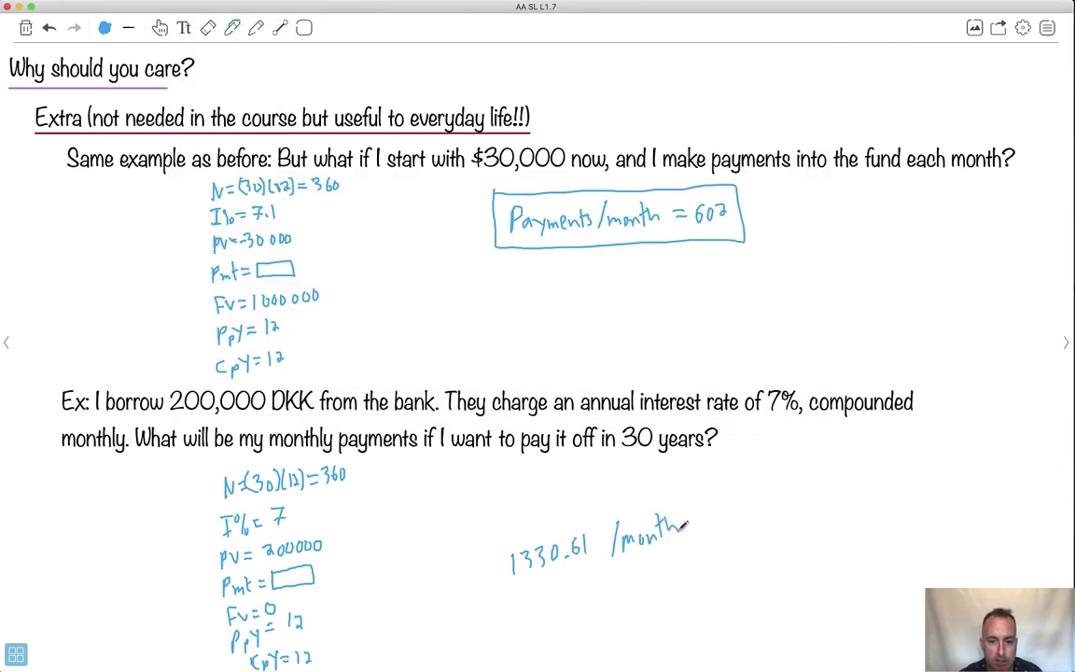
pyautogui.moveTo(641, 496)
pyautogui.mouseDown()
pyautogui.moveTo(489, 541)
pyautogui.moveTo(507, 598)
pyautogui.moveTo(696, 543)
pyautogui.moveTo(682, 491)
pyautogui.moveTo(630, 494)
pyautogui.mouseUp()
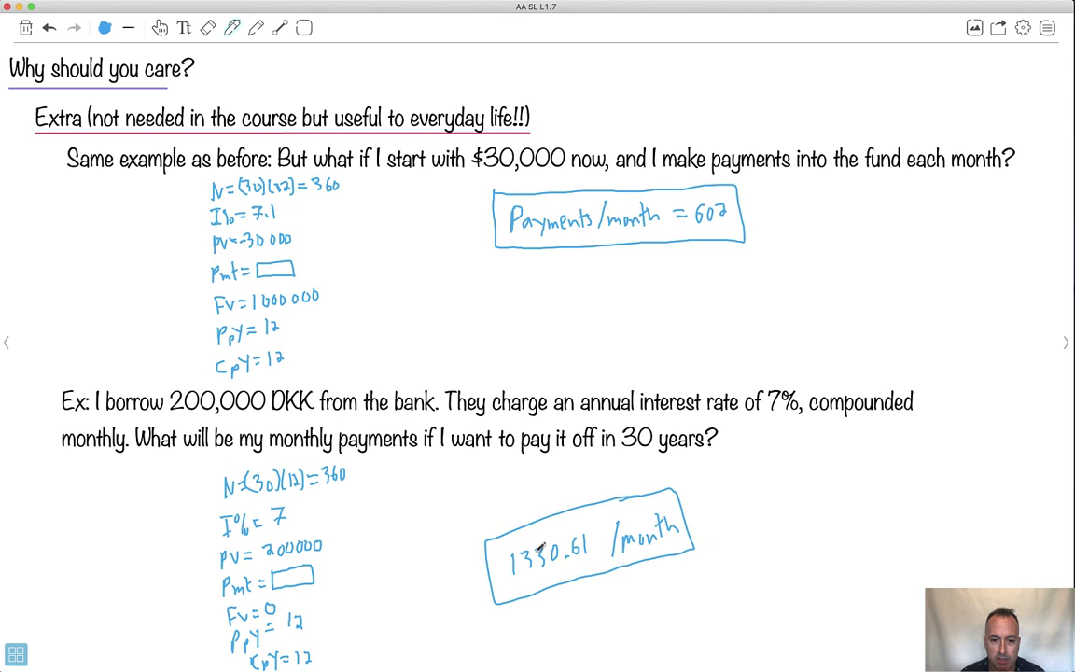
pyautogui.moveTo(535, 584)
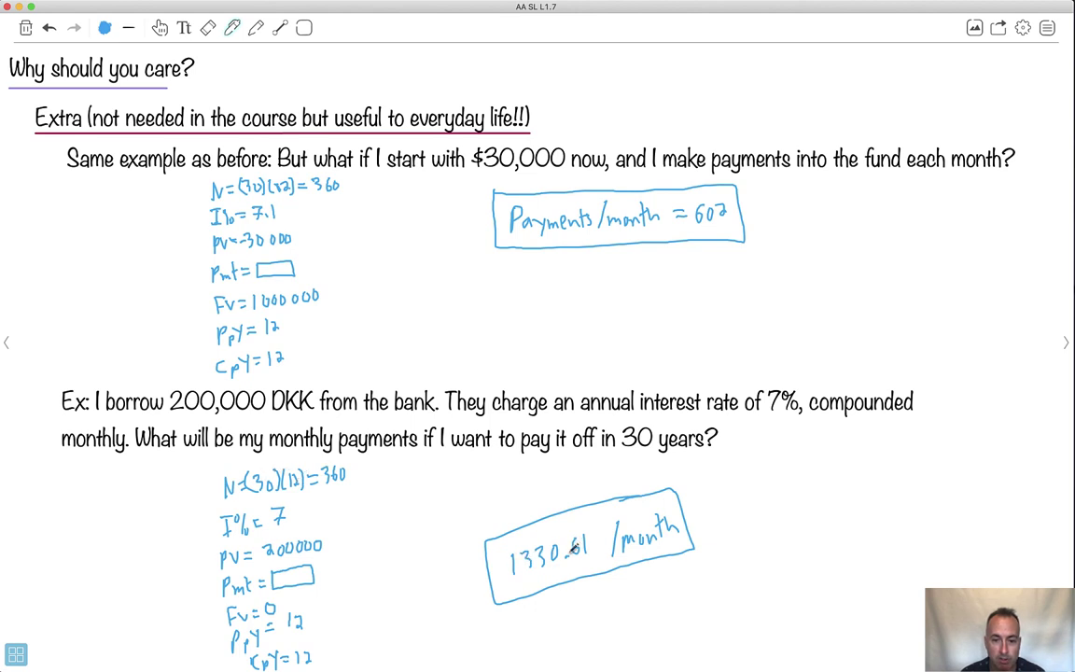
# - Close Finance Solver and evaluate 1330.61*12*30 to get 479020
pyautogui.click(557, 629)
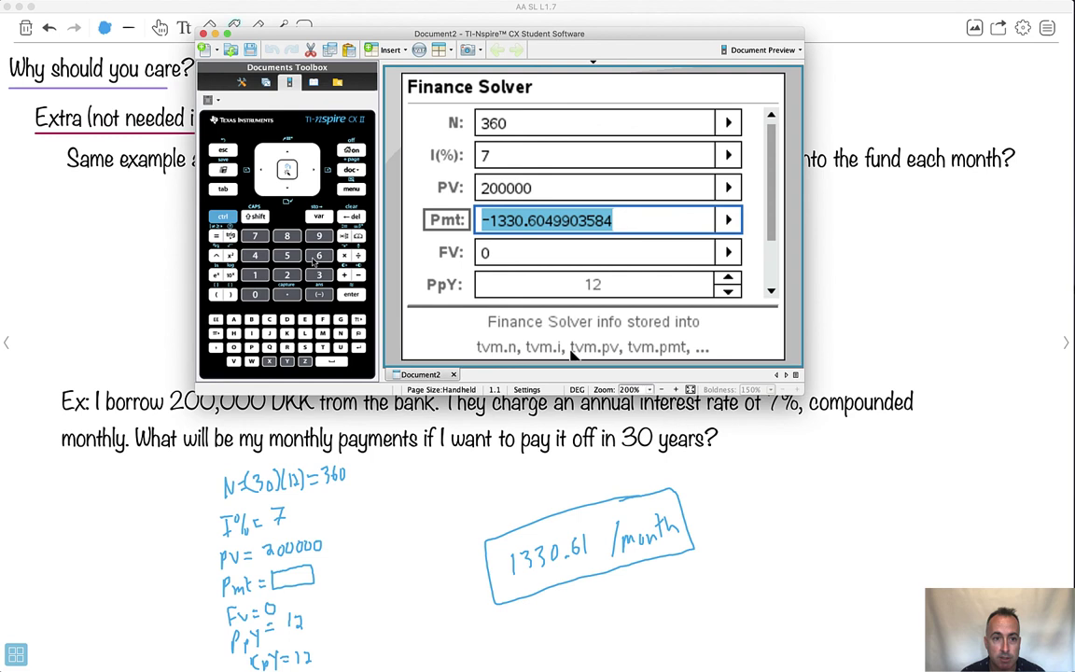
pyautogui.press('Escape')
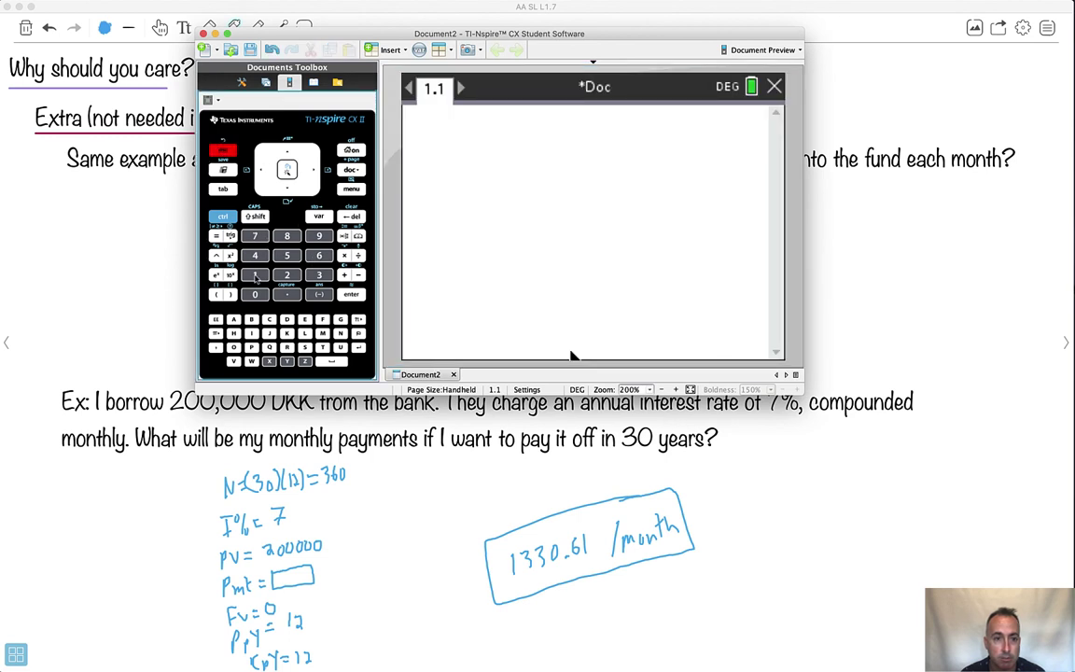
pyautogui.write('1330.')
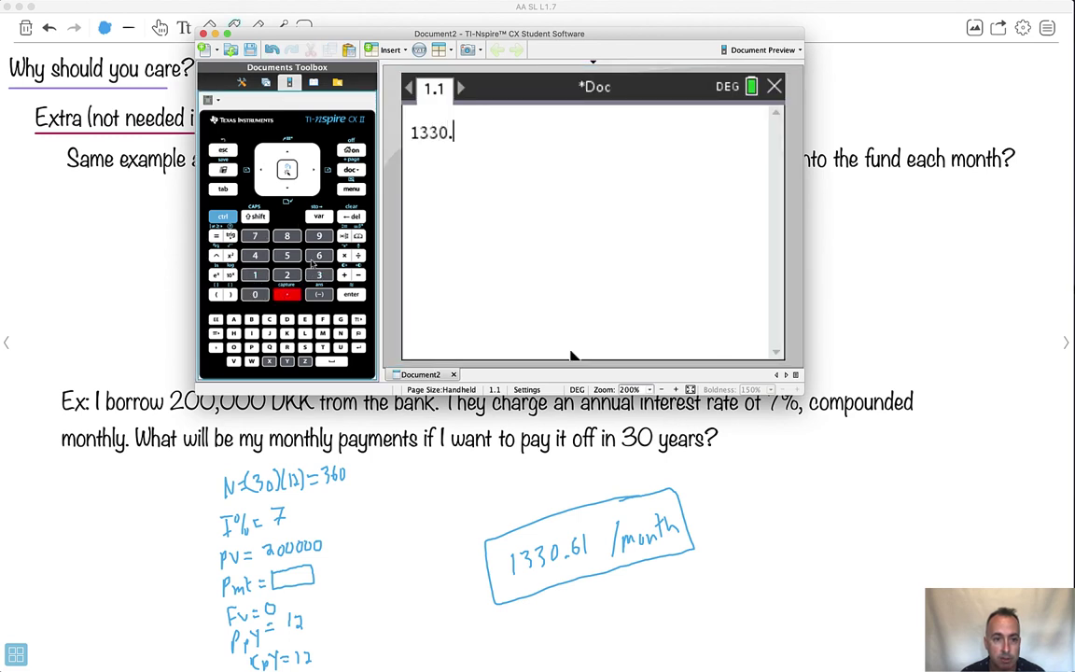
pyautogui.write('61*')
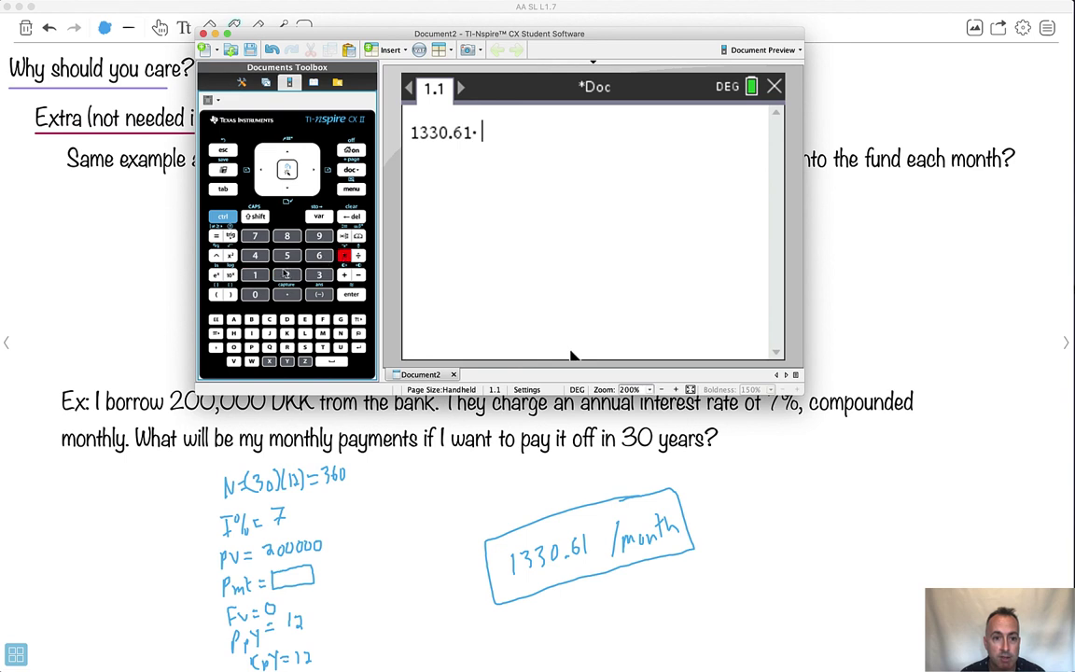
pyautogui.write('12*3')
pyautogui.write('0')
pyautogui.press('Return')
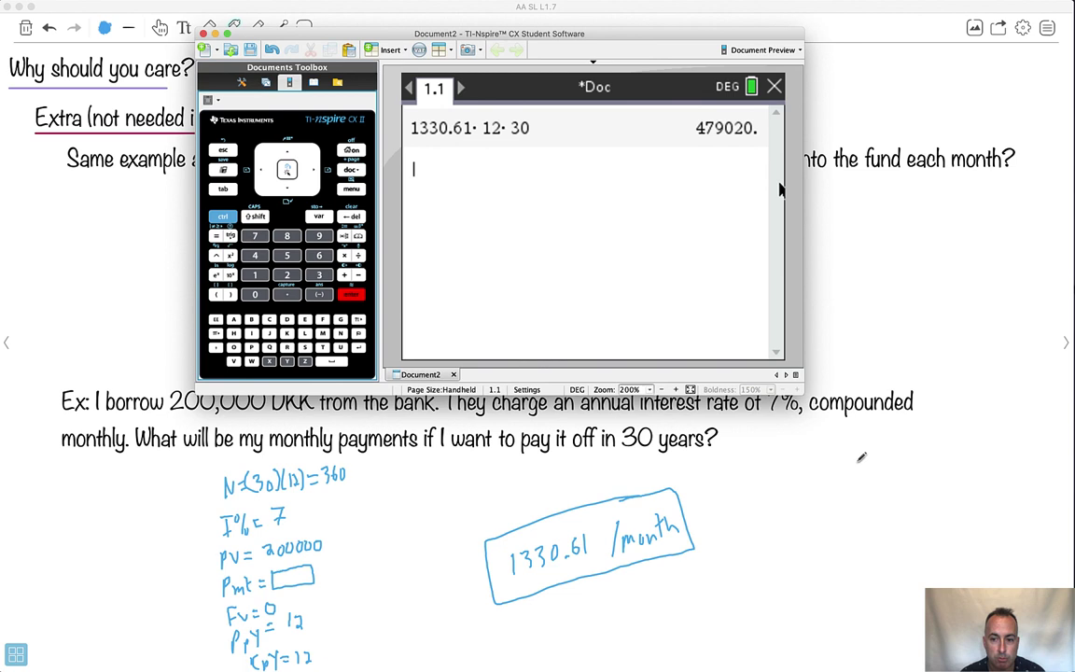
# - Write the total 479020 beside the loan question and start the 'total paid' label
pyautogui.click(862, 458)
pyautogui.moveTo(861, 460)
pyautogui.mouseDown()
pyautogui.moveTo(868, 481)
pyautogui.moveTo(900, 480)
pyautogui.moveTo(917, 462)
pyautogui.moveTo(935, 478)
pyautogui.moveTo(939, 462)
pyautogui.mouseUp()
pyautogui.moveTo(767, 461)
pyautogui.mouseDown()
pyautogui.moveTo(766, 479)
pyautogui.moveTo(825, 477)
pyautogui.mouseUp()
pyautogui.moveTo(829, 474); pyautogui.dragTo(833, 464)
# - Complete the label 'total paid: 479,020' and start writing 'loan costs me extra' below
pyautogui.click(840, 469)
pyautogui.click(841, 477)
pyautogui.click(829, 465)
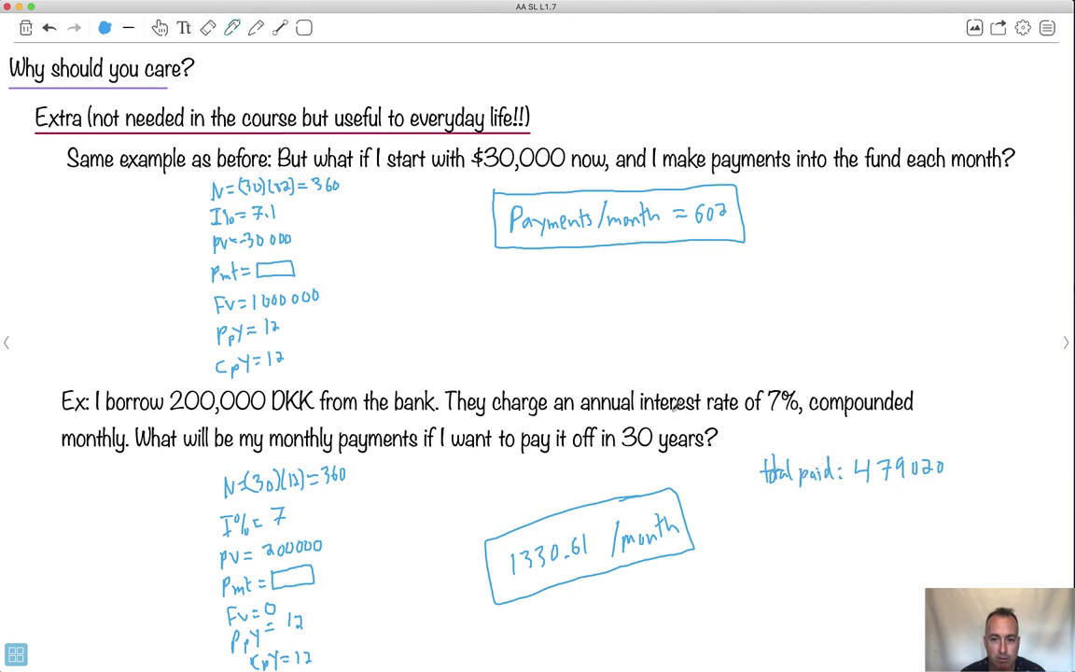
pyautogui.moveTo(937, 464); pyautogui.dragTo(939, 458)
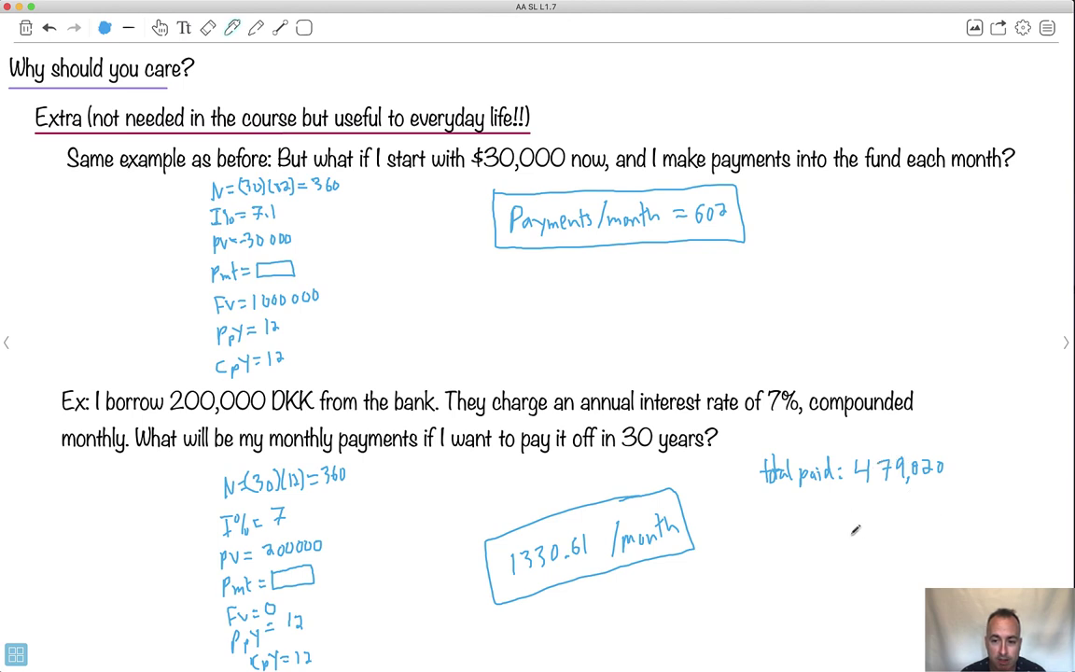
pyautogui.moveTo(850, 524)
pyautogui.mouseDown()
pyautogui.moveTo(847, 539)
pyautogui.moveTo(1018, 509)
pyautogui.mouseUp()
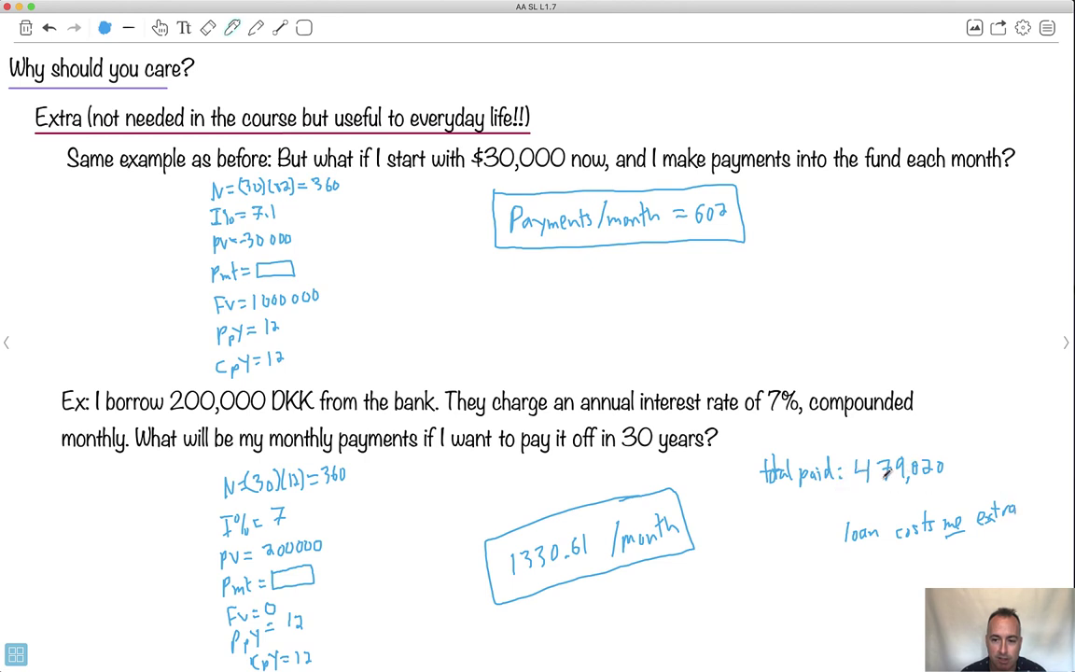
# - Write the extra cost 279,020, then page back to the compound-interest calculator page
pyautogui.moveTo(915, 563); pyautogui.dragTo(926, 573)
pyautogui.moveTo(930, 561)
pyautogui.mouseDown()
pyautogui.moveTo(958, 569)
pyautogui.moveTo(976, 560)
pyautogui.moveTo(967, 556)
pyautogui.mouseUp()
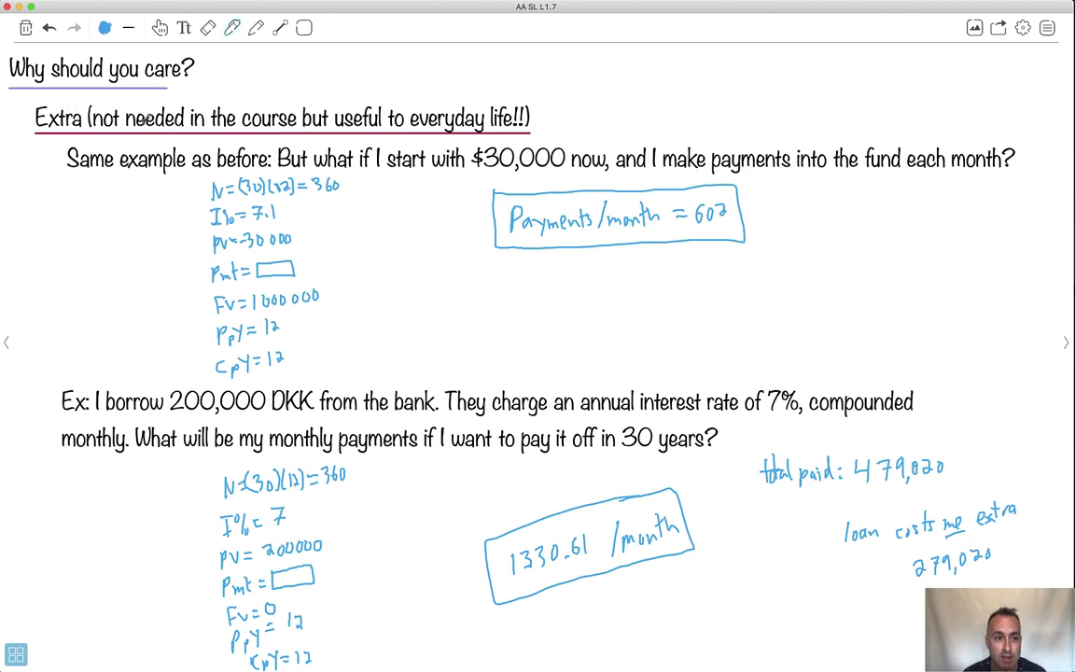
pyautogui.click(9, 307)
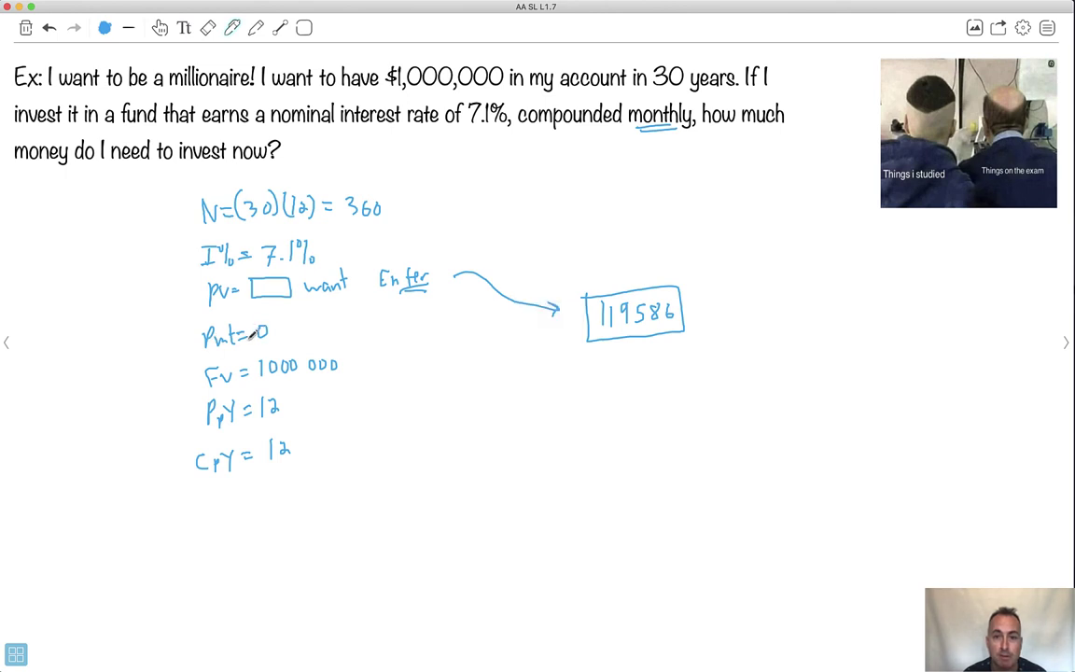
pyautogui.click(8, 341)
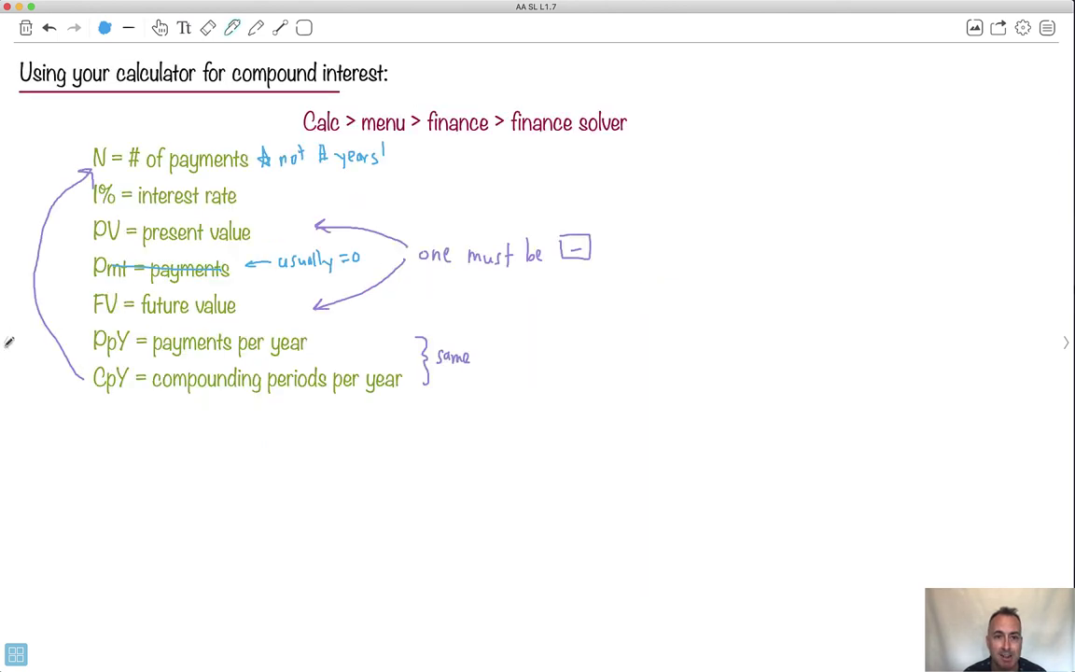